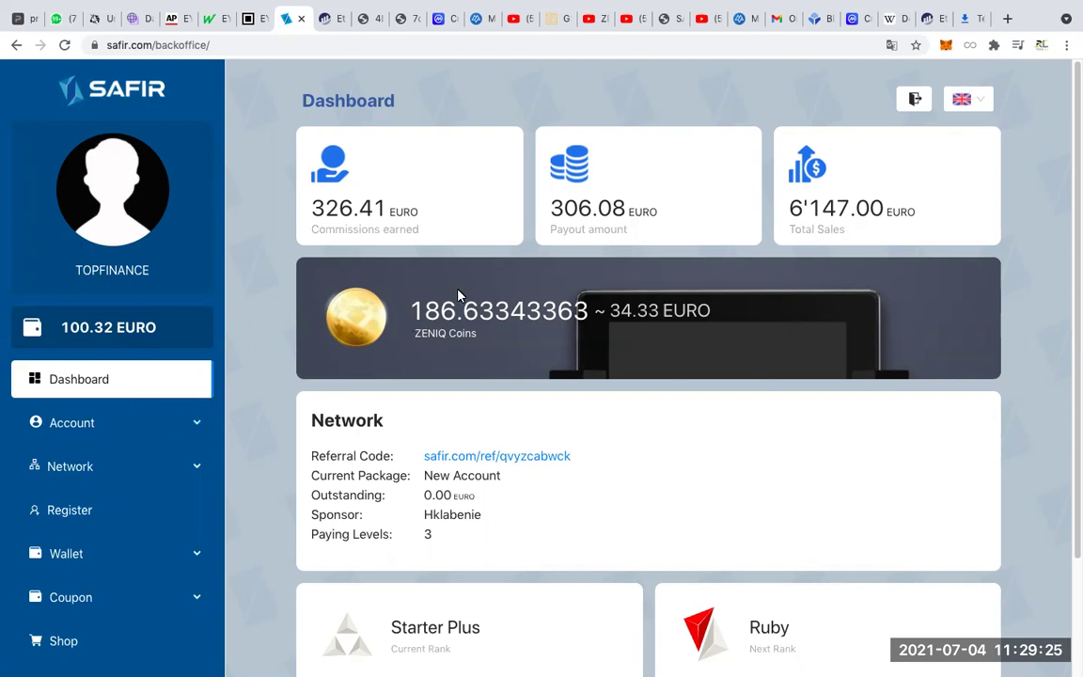
Highlight the ZENIQ coin amount and label, then the 100.32 EURO wallet balance.
{"action": "left_click_drag", "start_coordinate": [440, 312], "coordinate": [331, 340]}
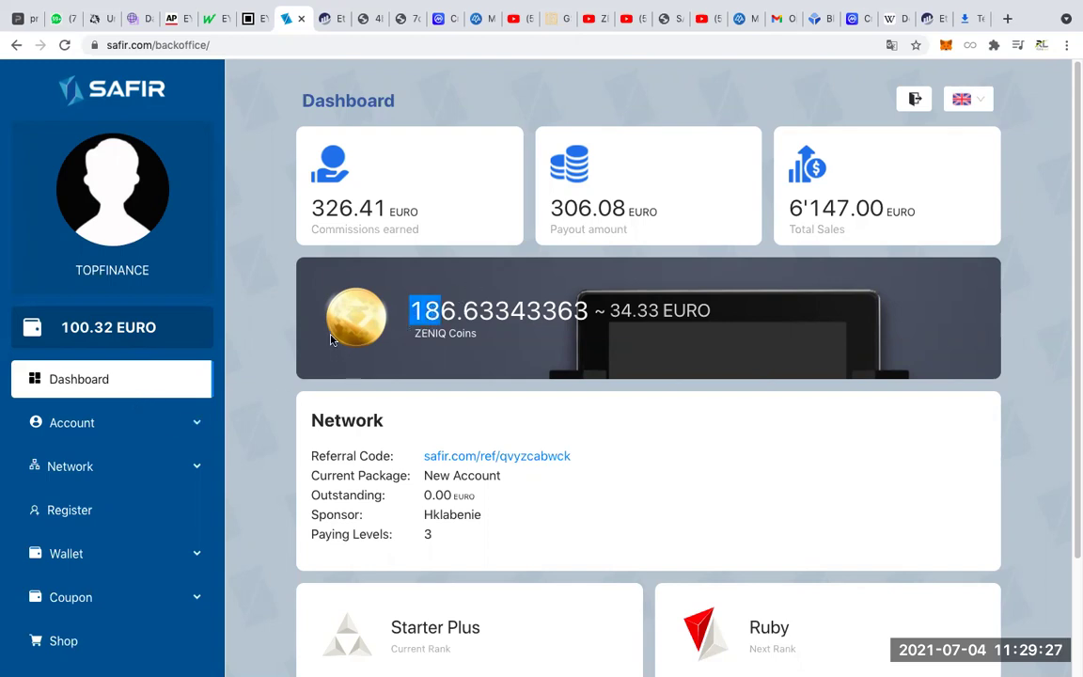
{"action": "left_click_drag", "start_coordinate": [411, 333], "coordinate": [475, 333]}
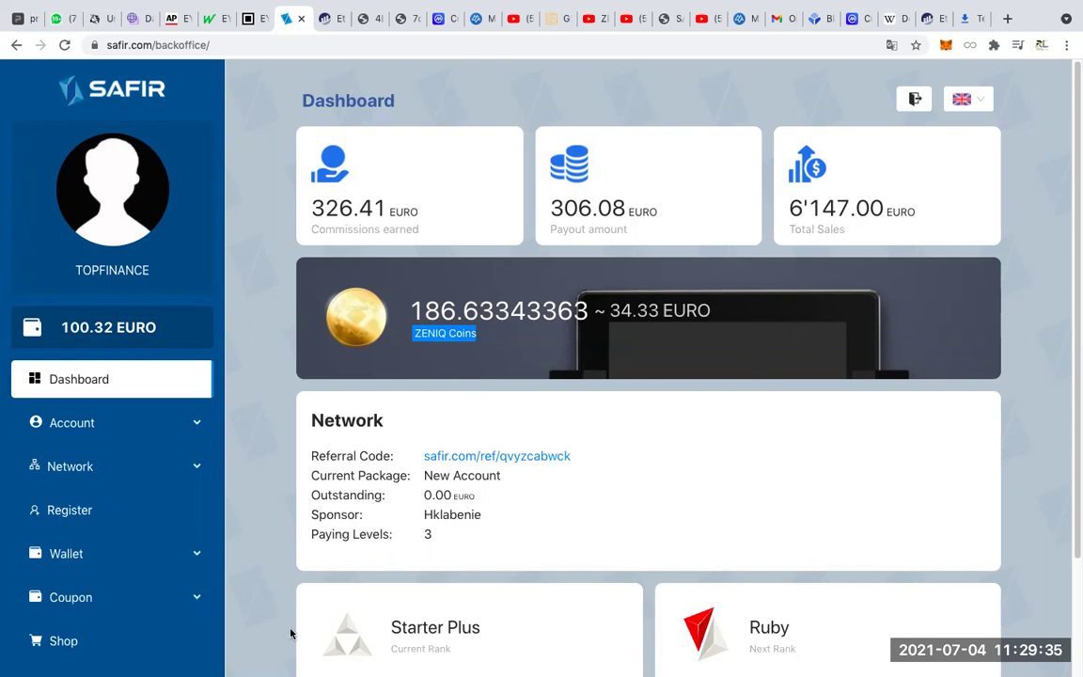
{"action": "scroll", "coordinate": [307, 330], "scroll_direction": "down", "scroll_amount": 3}
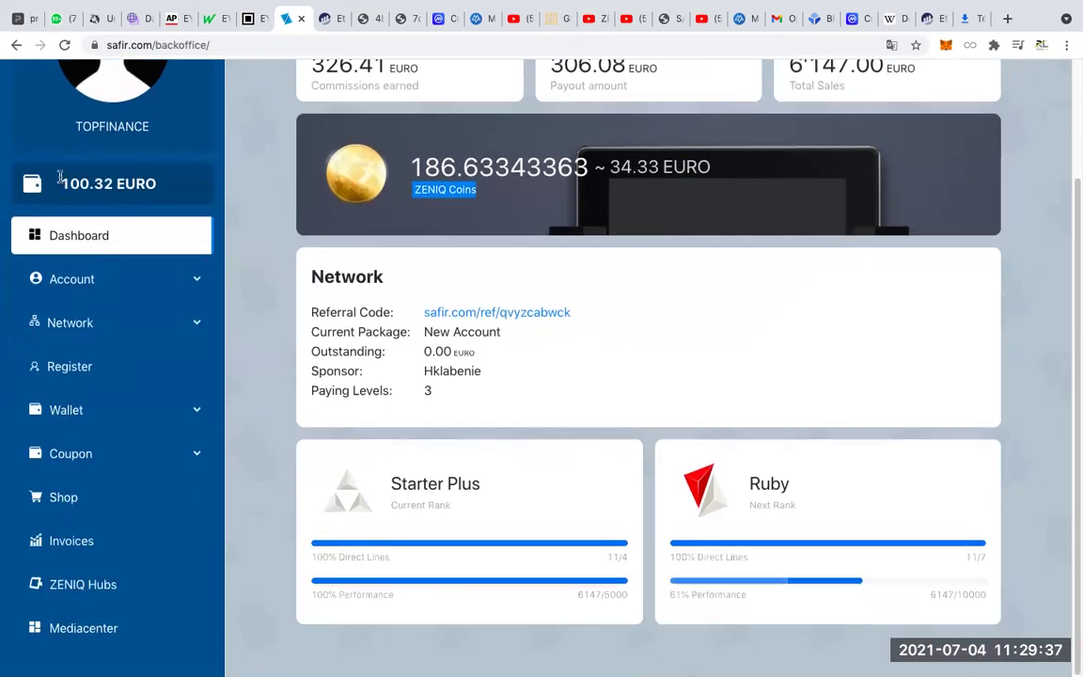
{"action": "left_click_drag", "start_coordinate": [60, 183], "coordinate": [71, 184]}
{"action": "triple_click", "coordinate": [181, 183]}
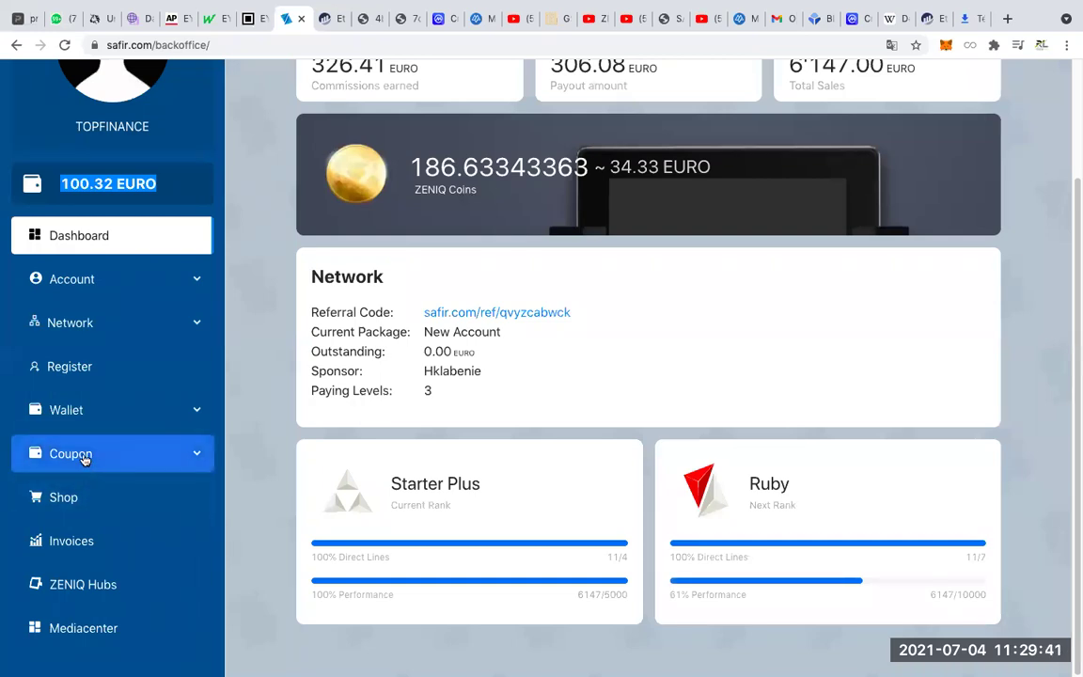
{"action": "left_click_drag", "start_coordinate": [58, 184], "coordinate": [135, 184]}
{"action": "left_click", "coordinate": [165, 185]}
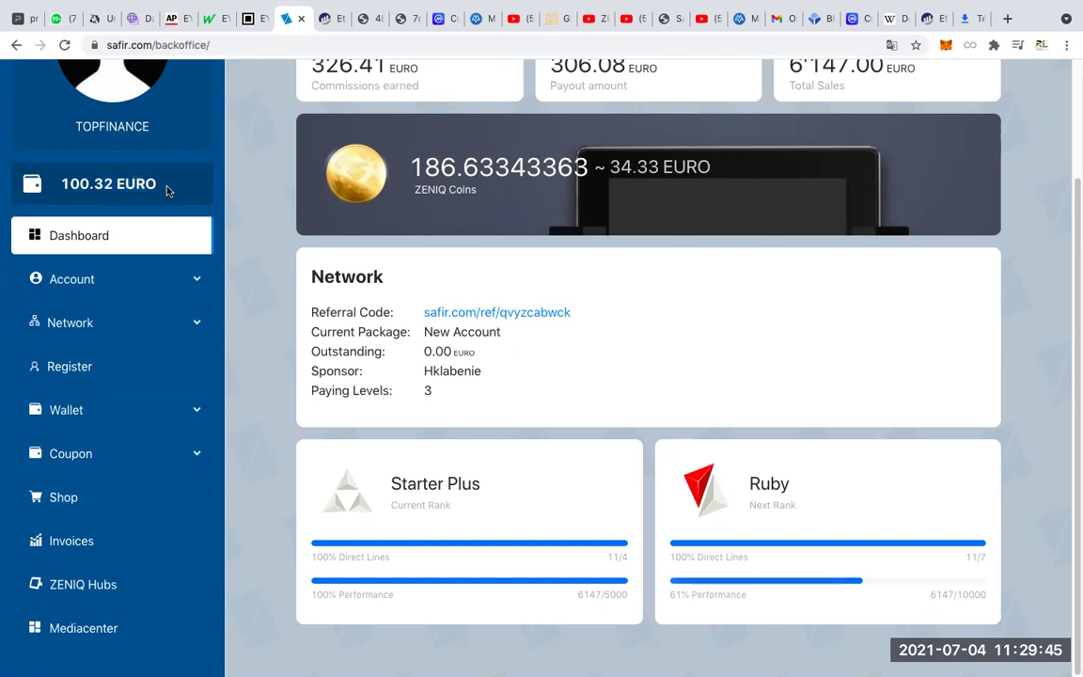
Reselect the 100.32 EURO wallet balance and expand the Coupon menu in the sidebar.
{"action": "scroll", "coordinate": [131, 239], "scroll_direction": "up", "scroll_amount": 2}
{"action": "left_click_drag", "start_coordinate": [56, 327], "coordinate": [181, 331]}
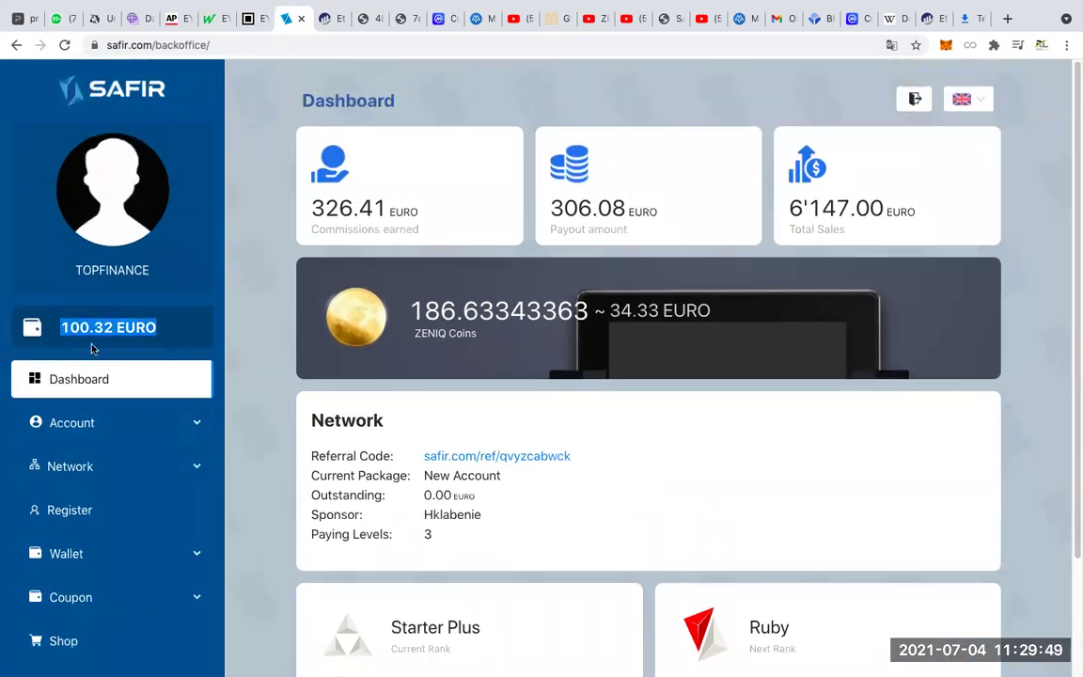
{"action": "scroll", "coordinate": [97, 380], "scroll_direction": "down", "scroll_amount": 3}
{"action": "left_click_drag", "start_coordinate": [90, 183], "coordinate": [59, 176]}
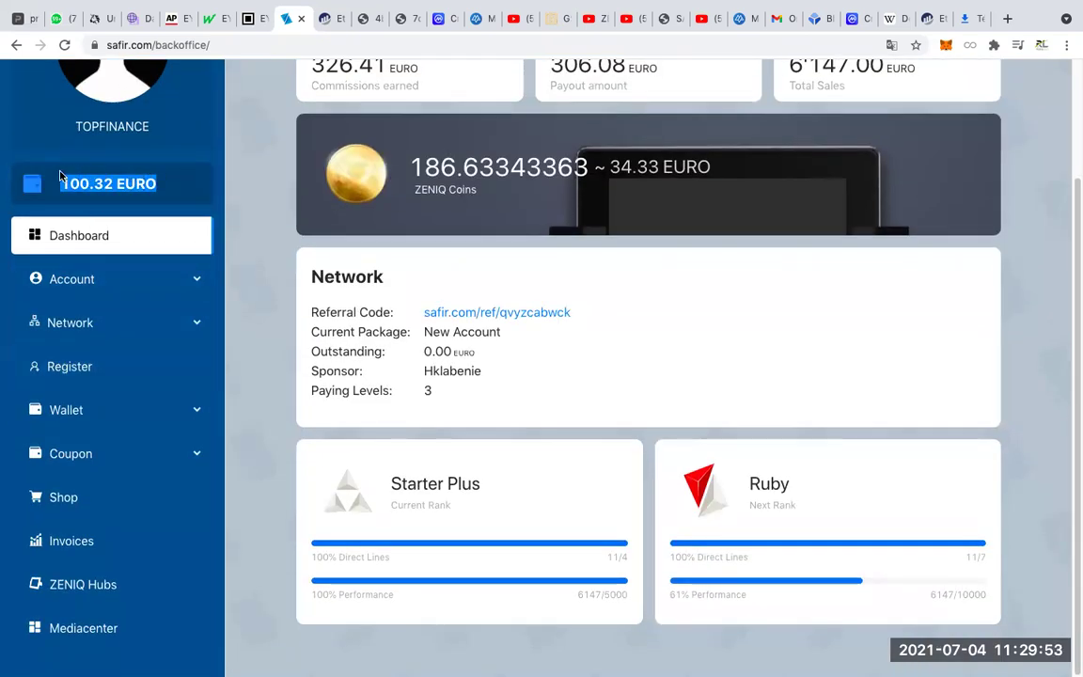
{"action": "scroll", "coordinate": [94, 214], "scroll_direction": "up", "scroll_amount": 2}
{"action": "scroll", "coordinate": [42, 230], "scroll_direction": "down", "scroll_amount": 2}
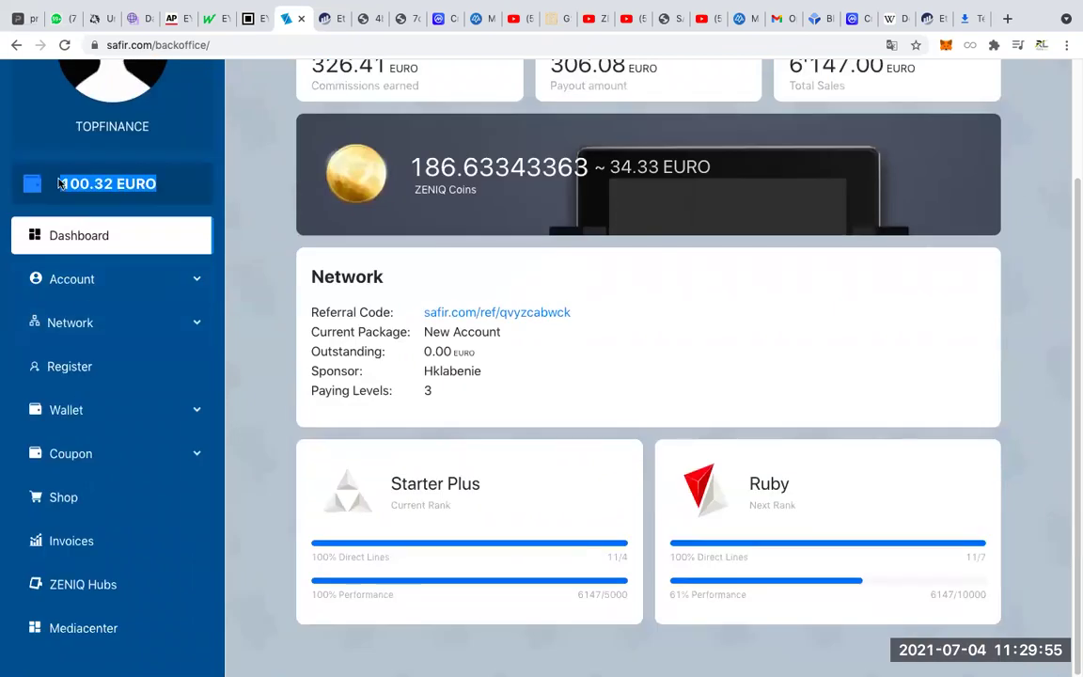
{"action": "left_click", "coordinate": [102, 455]}
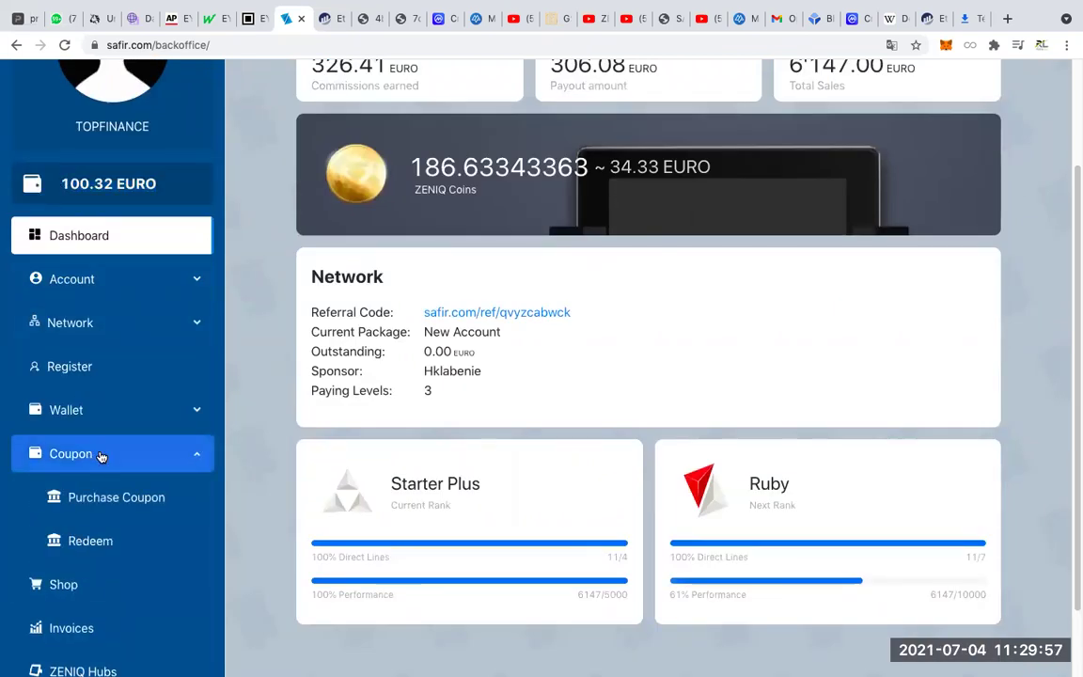
On the Purchase Coupon page, enter amount 100 and description 'POUR MON AMI'.
{"action": "left_click", "coordinate": [123, 497]}
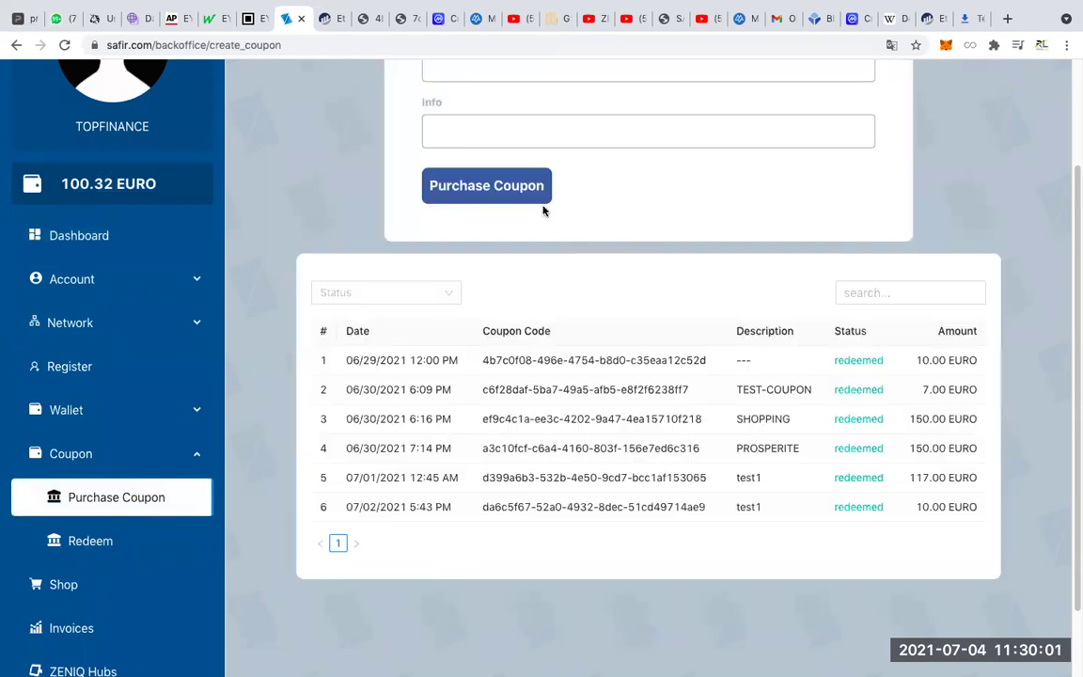
{"action": "scroll", "coordinate": [541, 210], "scroll_direction": "up", "scroll_amount": 3}
{"action": "left_click", "coordinate": [443, 200]}
{"action": "type", "text": "100"}
{"action": "left_click", "coordinate": [465, 274]}
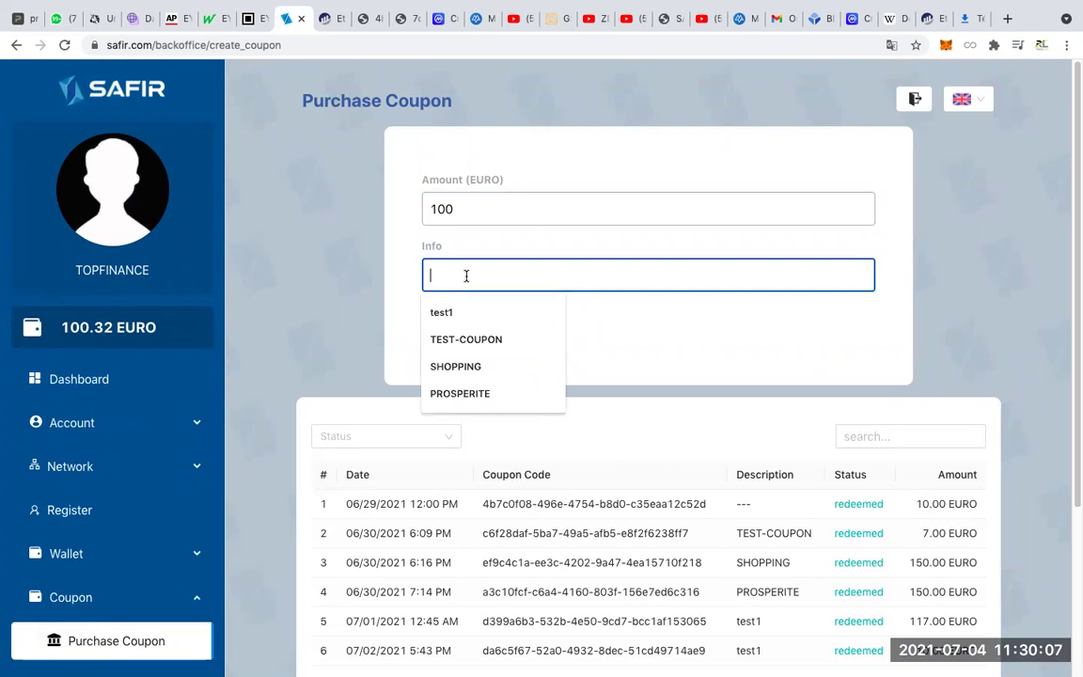
{"action": "type", "text": "POUR MON AMI"}
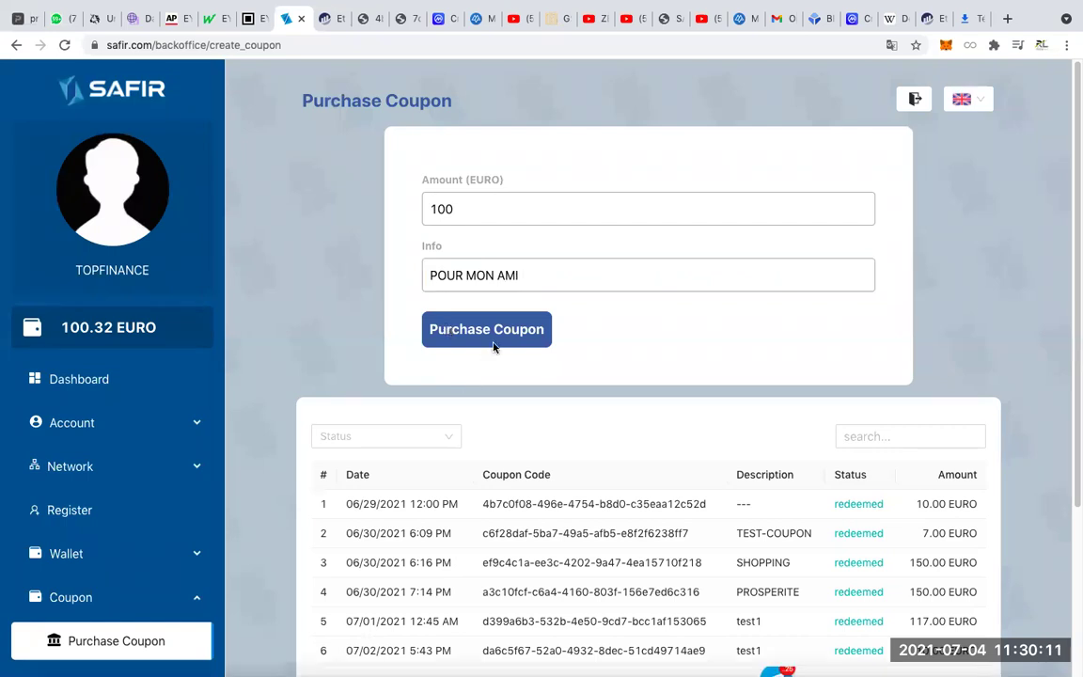
Submit the coupon purchase and fill in the saved account password for authorization.
{"action": "left_click", "coordinate": [494, 339]}
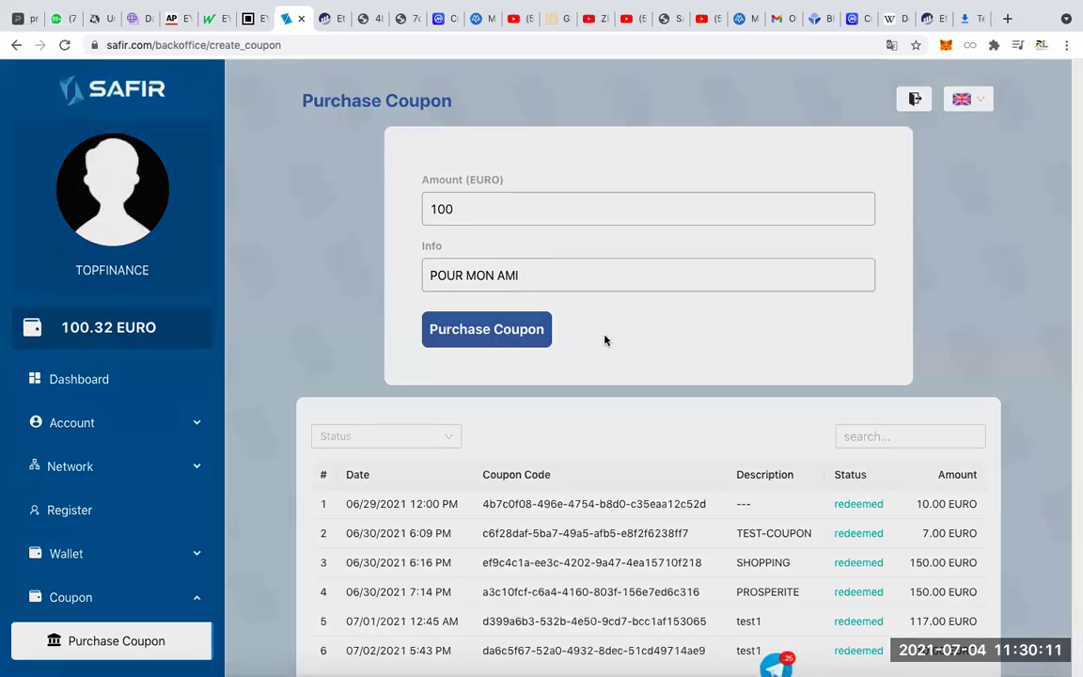
{"action": "left_click", "coordinate": [471, 238]}
{"action": "left_click", "coordinate": [442, 283]}
{"action": "left_click", "coordinate": [447, 311]}
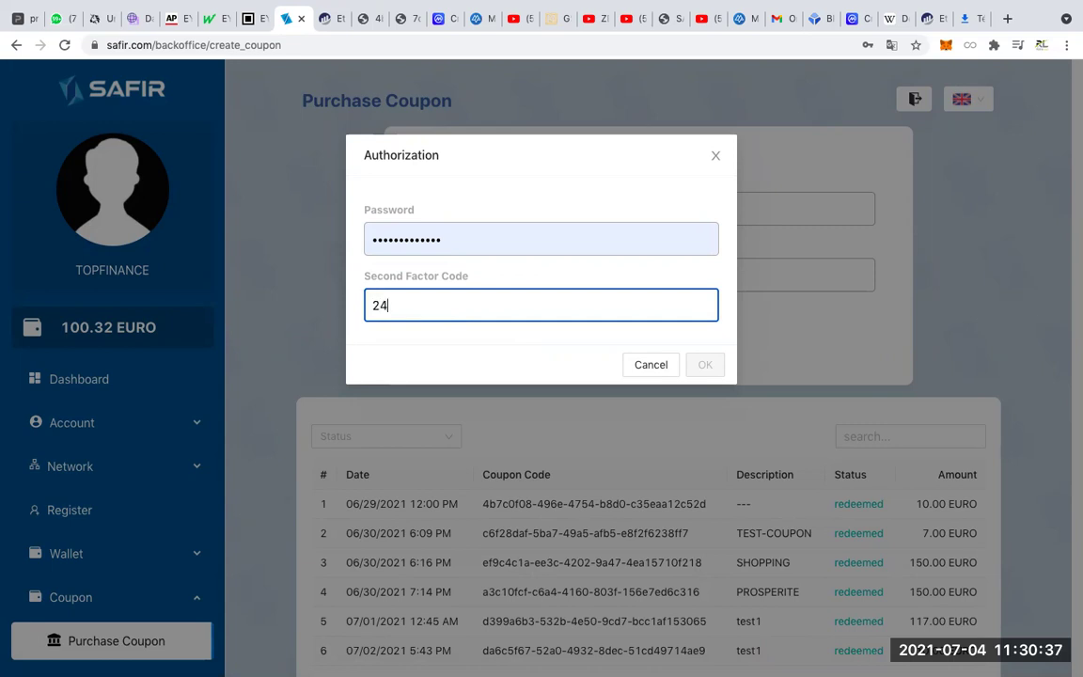
Enter the 2FA code, confirm authorization, and dismiss the save-password and coupon-created popups.
{"action": "left_click", "coordinate": [711, 363]}
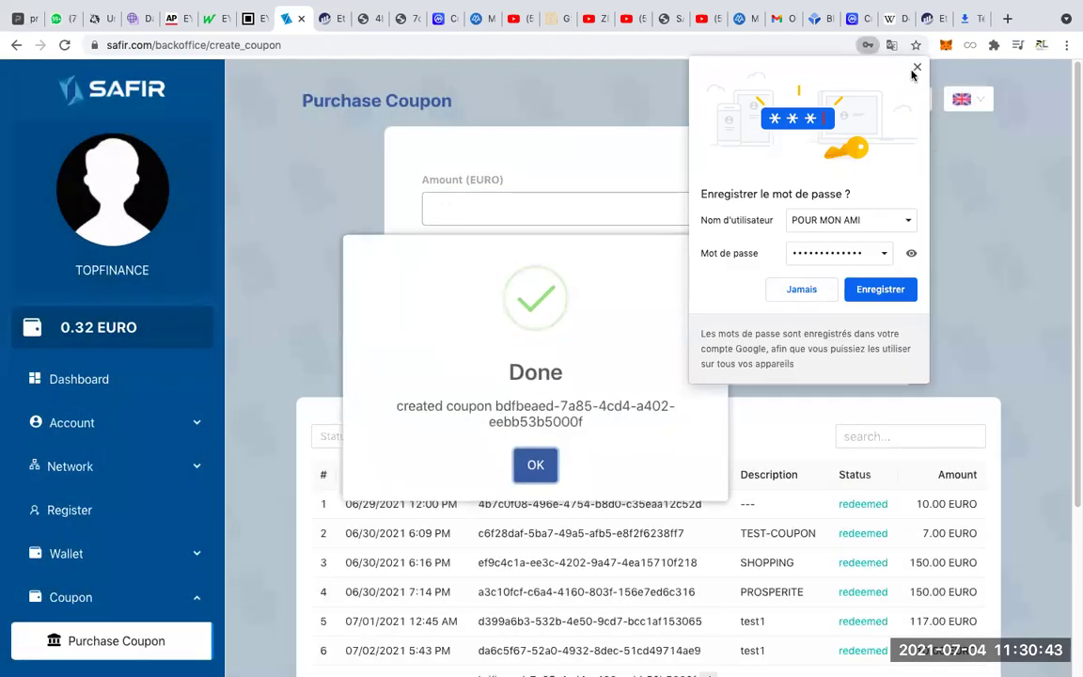
{"action": "left_click", "coordinate": [917, 67]}
{"action": "left_click", "coordinate": [540, 467]}
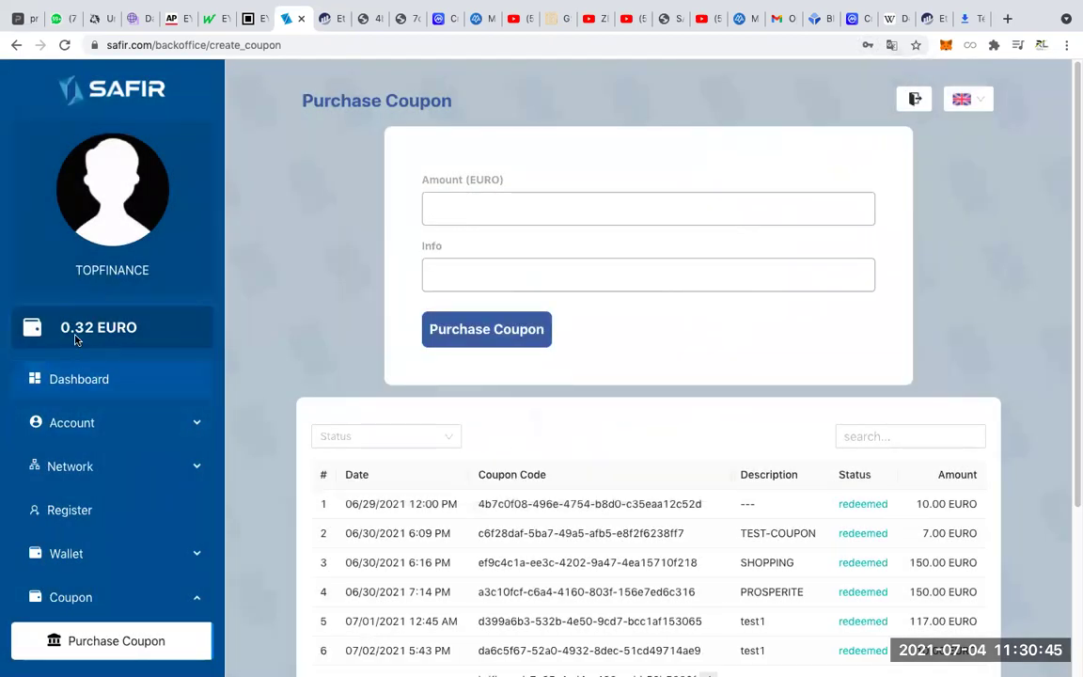
Check the new 0.32 EURO balance on the Dashboard and browse the Shop.
{"action": "left_click_drag", "start_coordinate": [62, 327], "coordinate": [135, 328]}
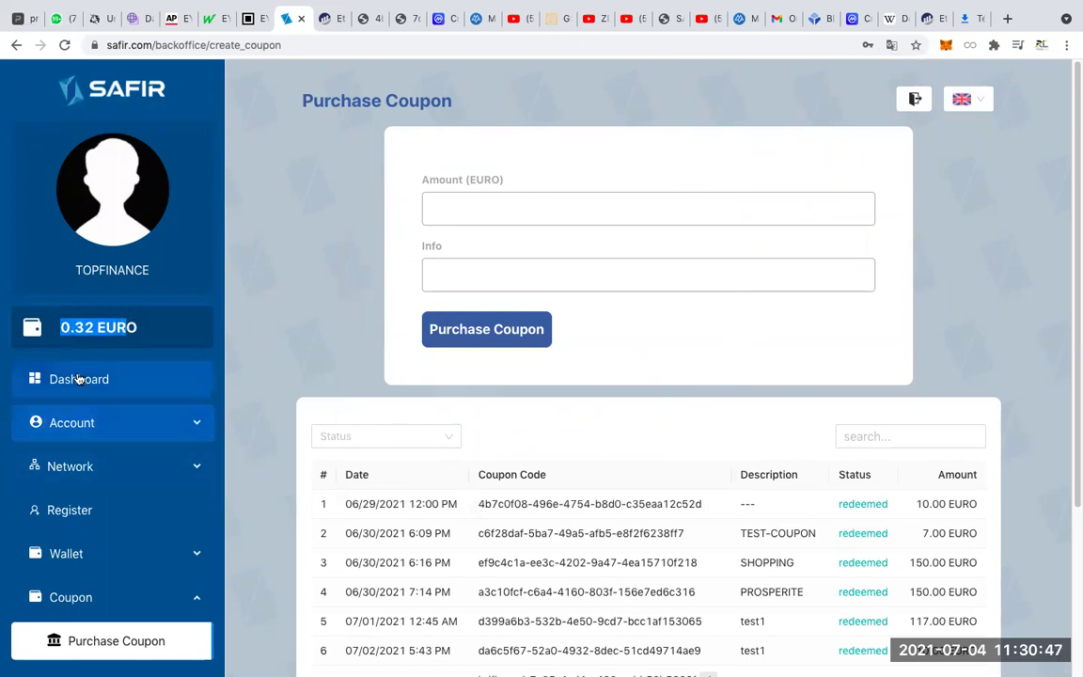
{"action": "left_click", "coordinate": [77, 379]}
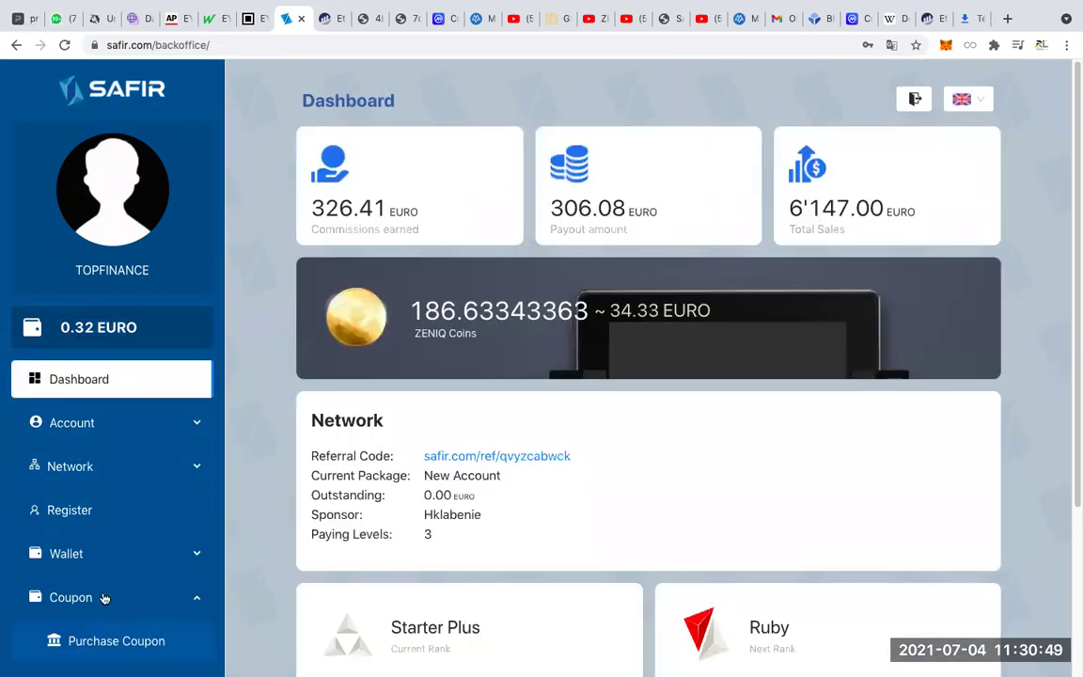
{"action": "scroll", "coordinate": [393, 429], "scroll_direction": "down", "scroll_amount": 3}
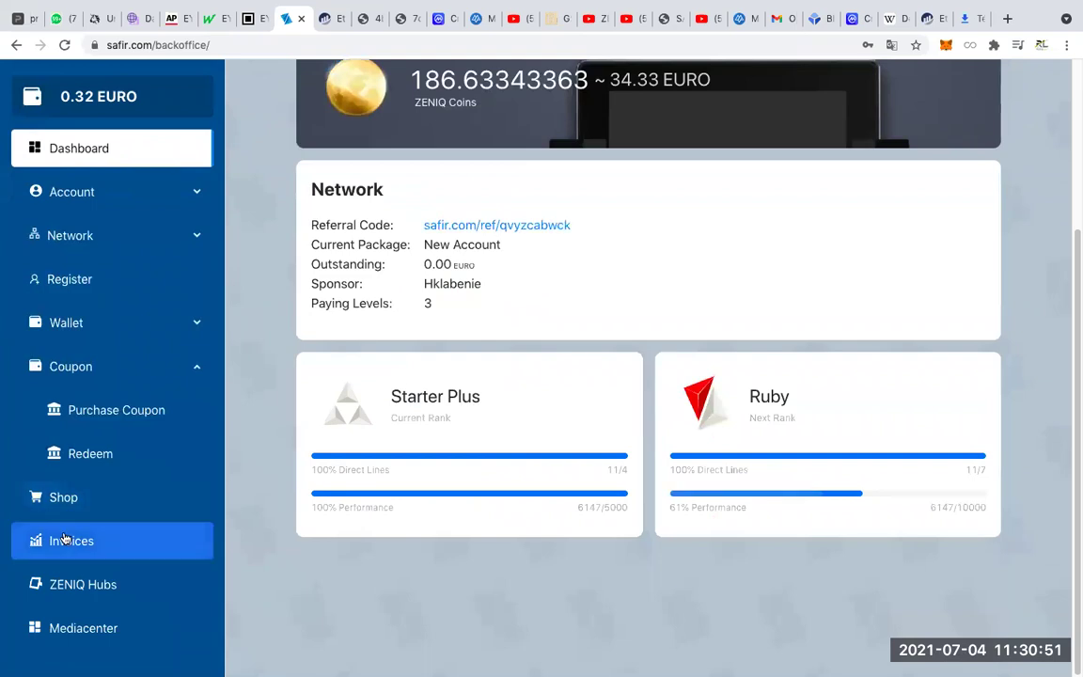
{"action": "left_click", "coordinate": [63, 496]}
{"action": "scroll", "coordinate": [625, 349], "scroll_direction": "down", "scroll_amount": 1}
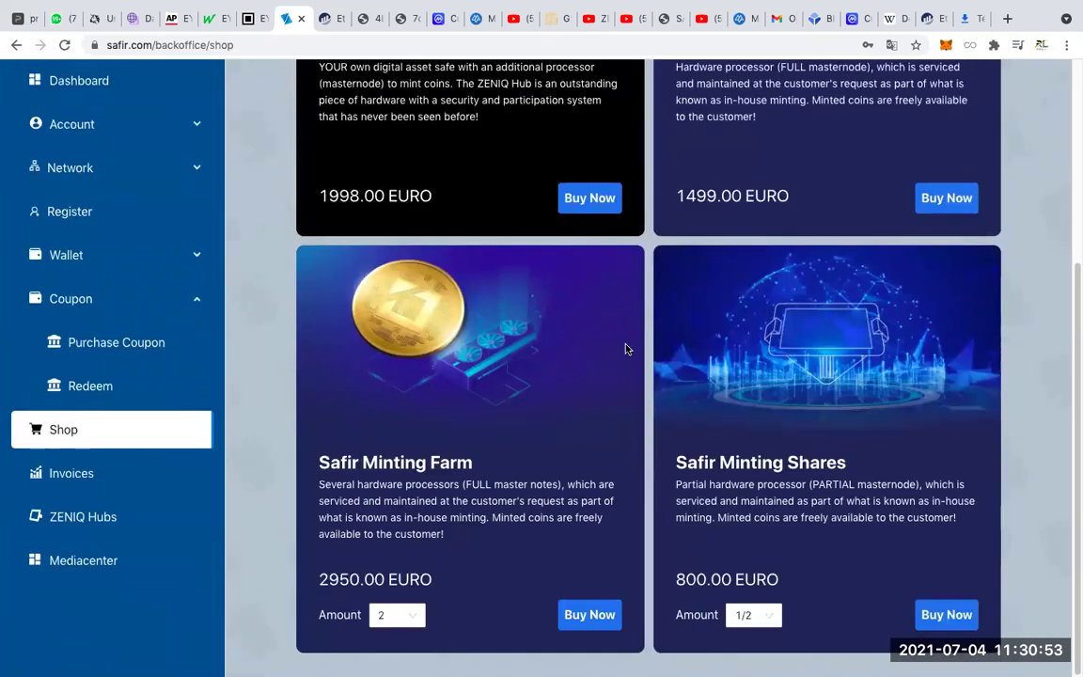
{"action": "scroll", "coordinate": [132, 415], "scroll_direction": "up", "scroll_amount": 5}
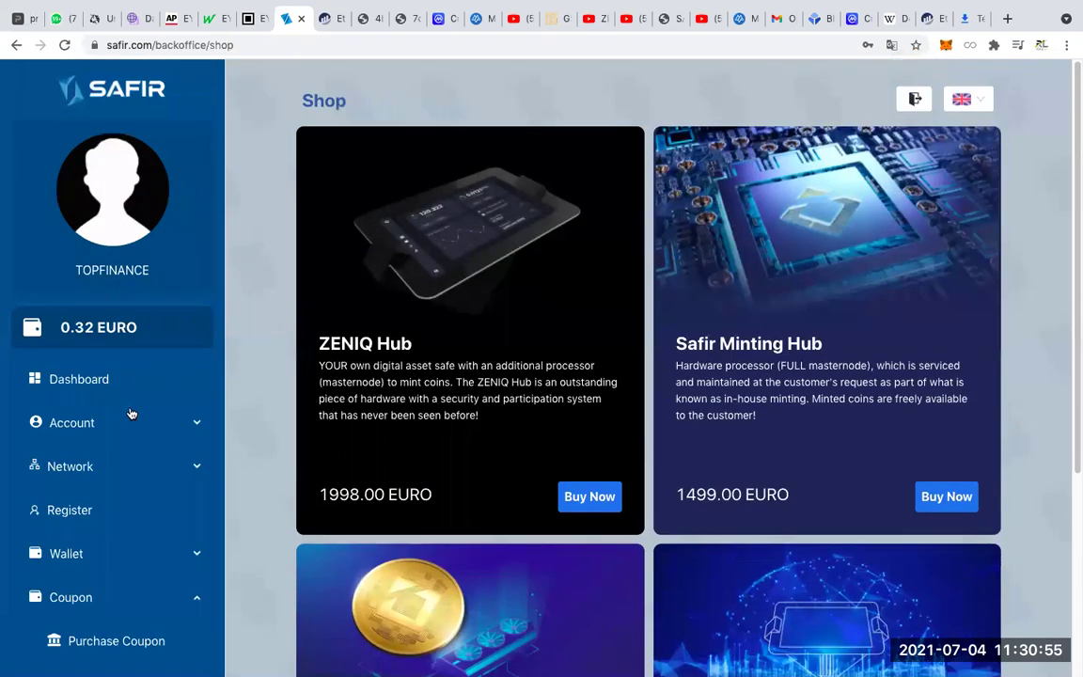
Return to the Dashboard and open the Coupon > Redeem page.
{"action": "left_click", "coordinate": [79, 382]}
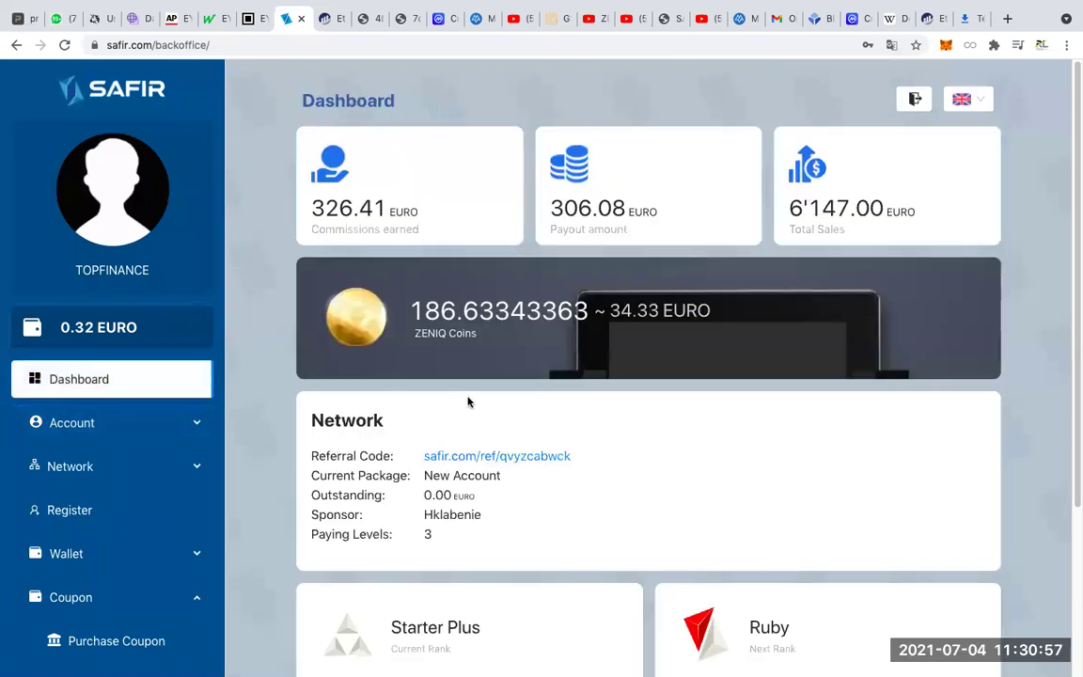
{"action": "scroll", "coordinate": [466, 401], "scroll_direction": "down", "scroll_amount": 2}
{"action": "left_click_drag", "start_coordinate": [58, 218], "coordinate": [139, 209]}
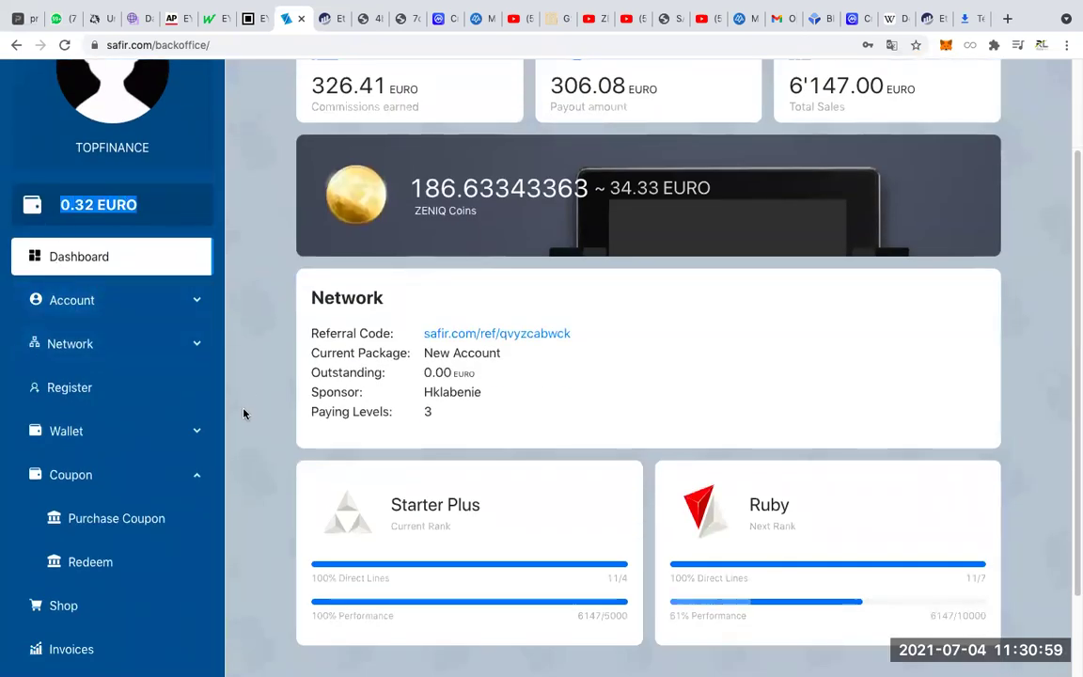
{"action": "scroll", "coordinate": [242, 411], "scroll_direction": "down", "scroll_amount": 2}
{"action": "left_click", "coordinate": [93, 456]}
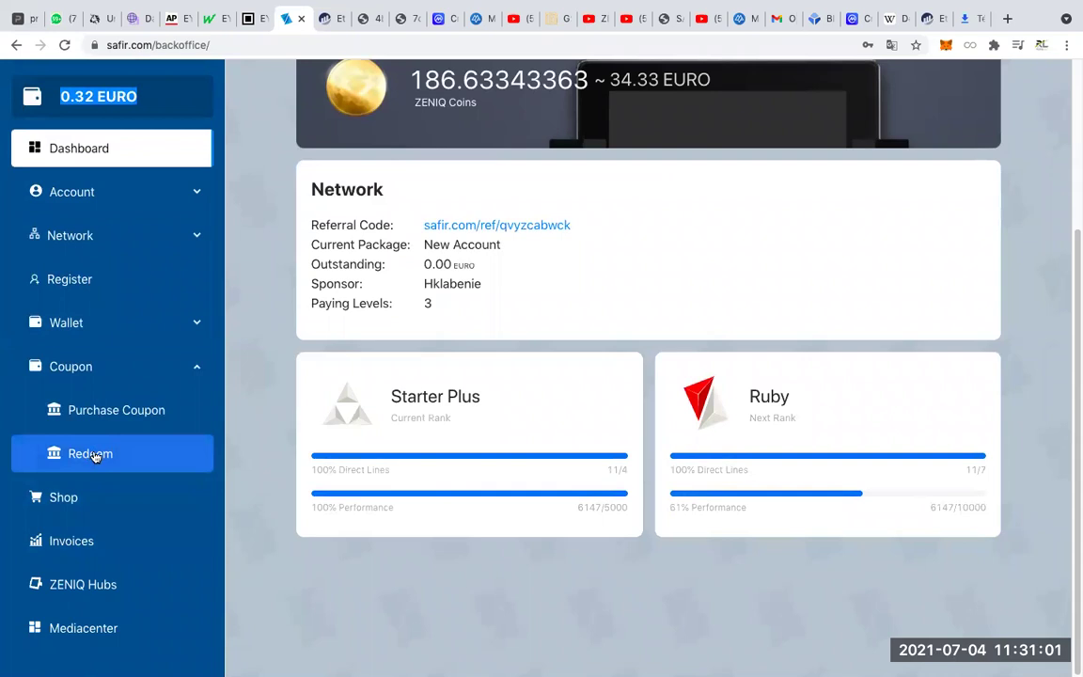
Scroll through the Redeem page and collapse the Coupon menu in the sidebar.
{"action": "scroll", "coordinate": [792, 389], "scroll_direction": "up", "scroll_amount": 1}
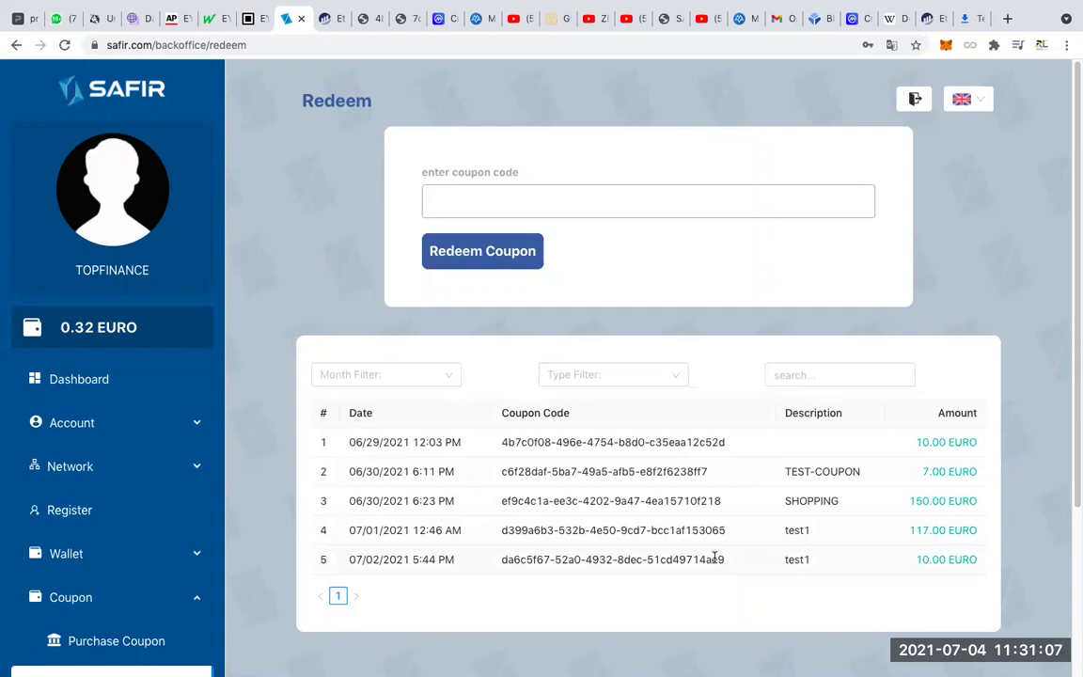
{"action": "scroll", "coordinate": [760, 511], "scroll_direction": "down", "scroll_amount": 3}
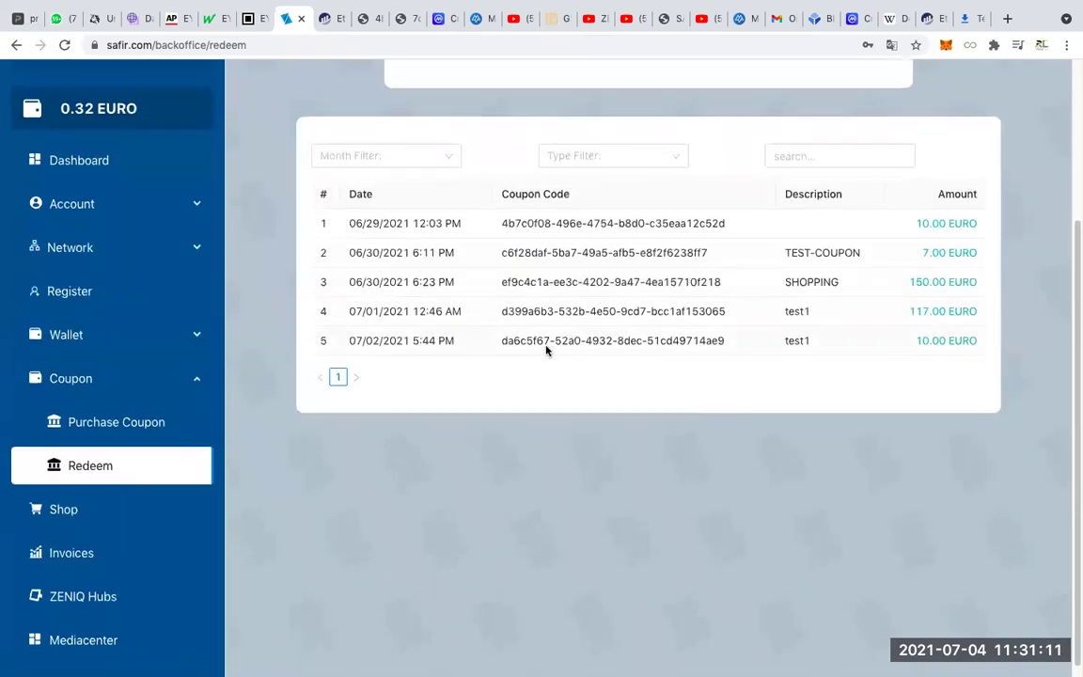
{"action": "scroll", "coordinate": [546, 350], "scroll_direction": "up", "scroll_amount": 2}
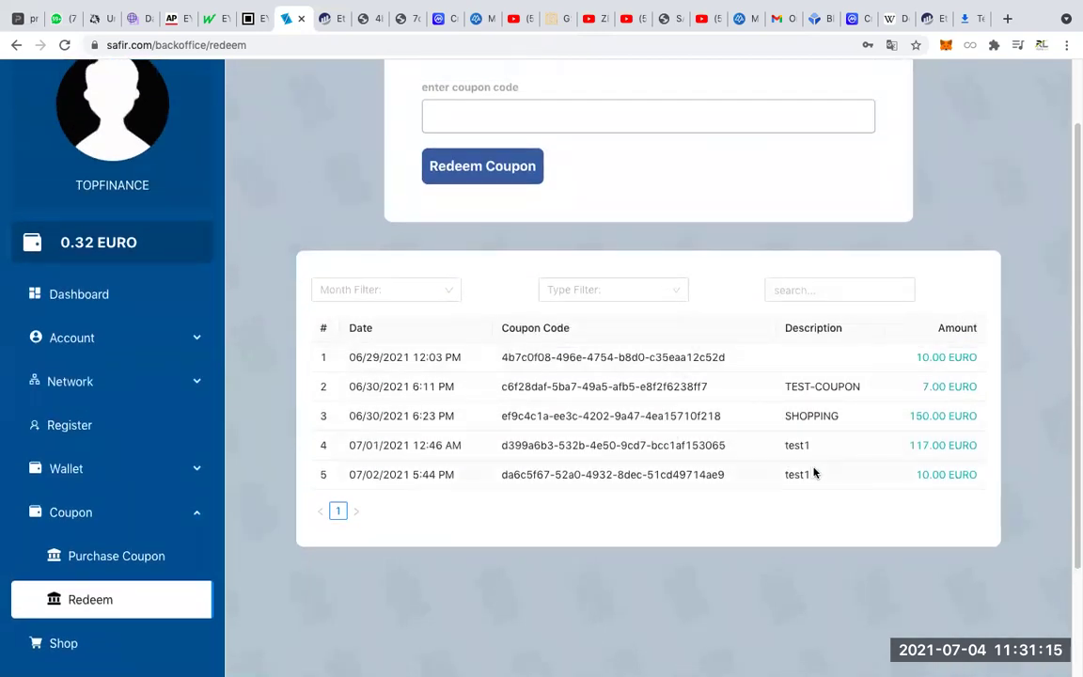
{"action": "scroll", "coordinate": [590, 500], "scroll_direction": "up", "scroll_amount": 2}
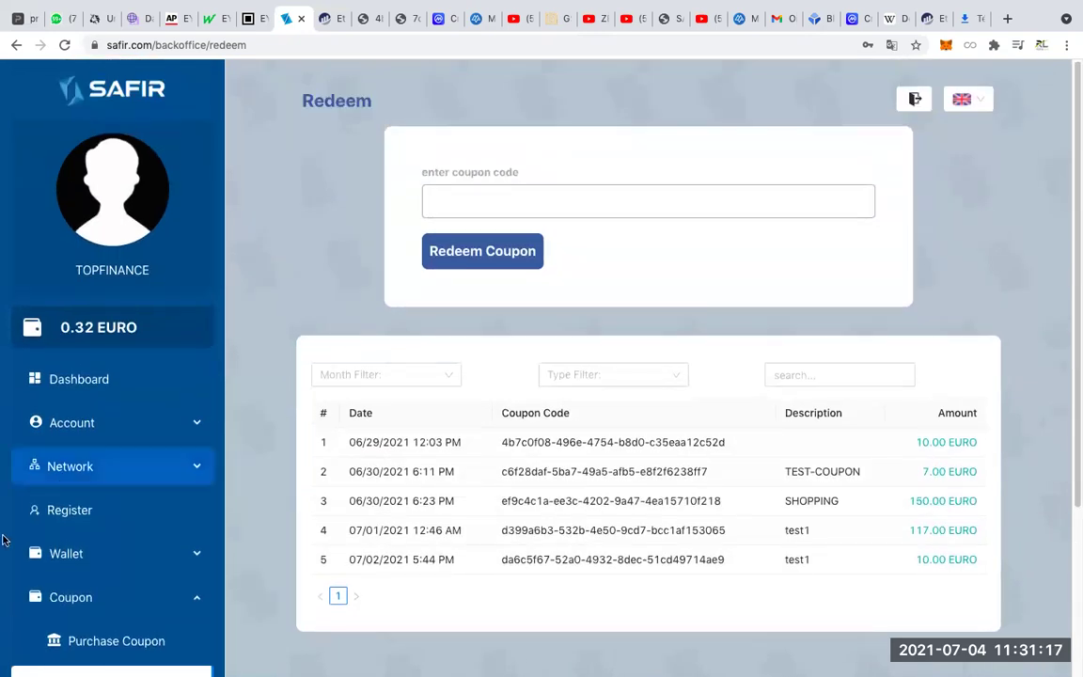
{"action": "scroll", "coordinate": [90, 527], "scroll_direction": "down", "scroll_amount": 3}
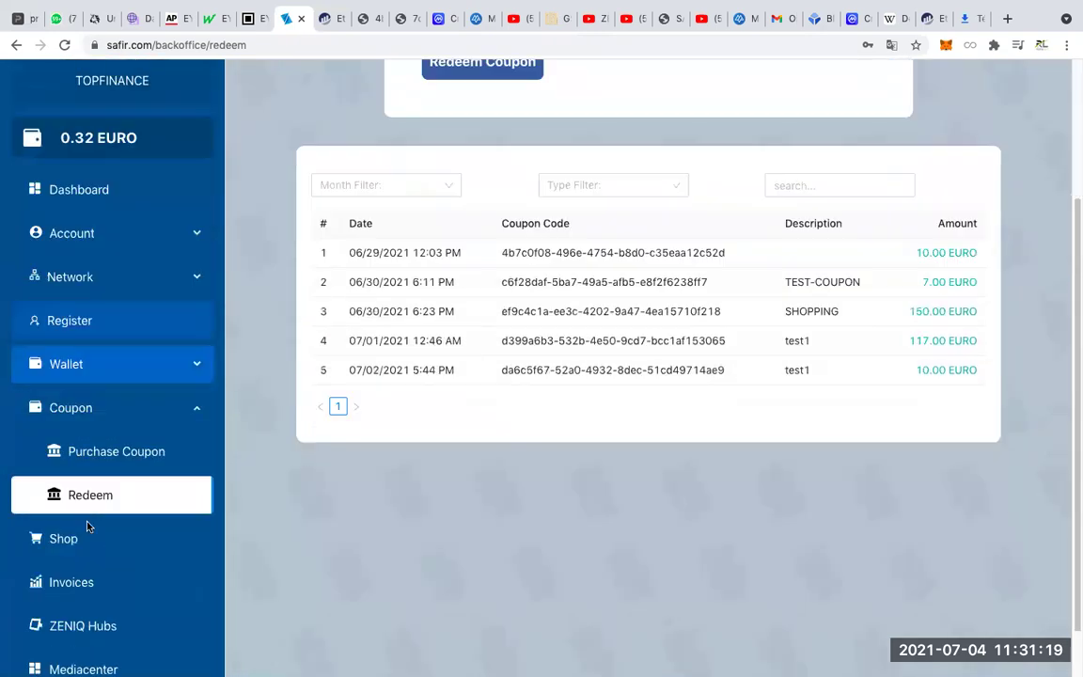
{"action": "left_click", "coordinate": [97, 375]}
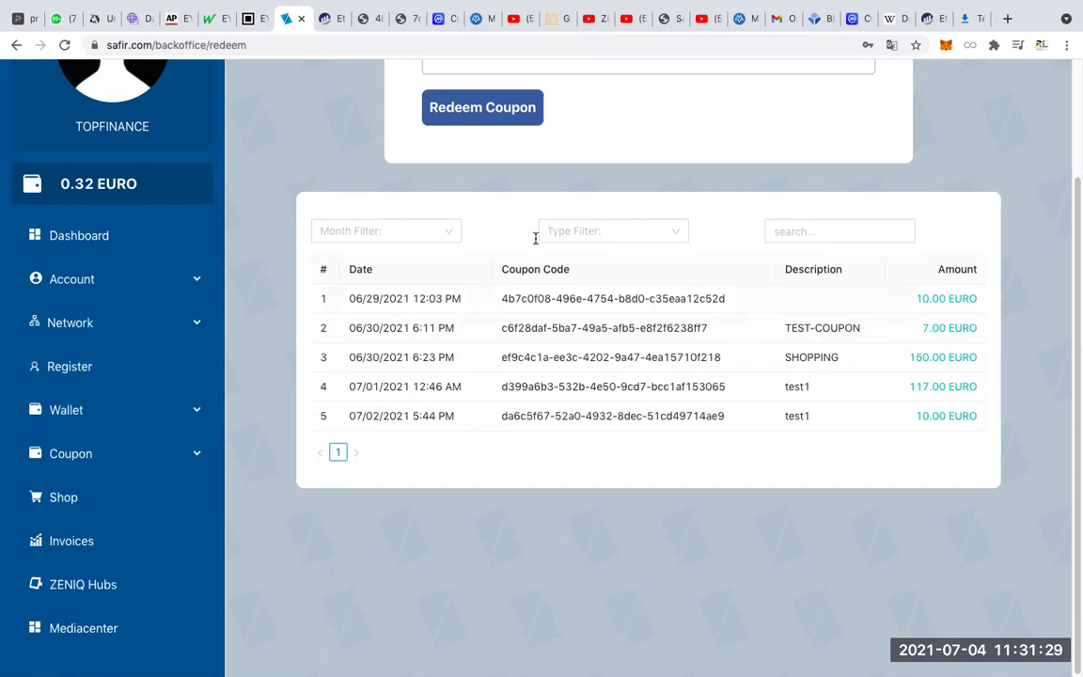
Filter the redemption history to month 2021 | 07 with type All.
{"action": "left_click", "coordinate": [410, 232]}
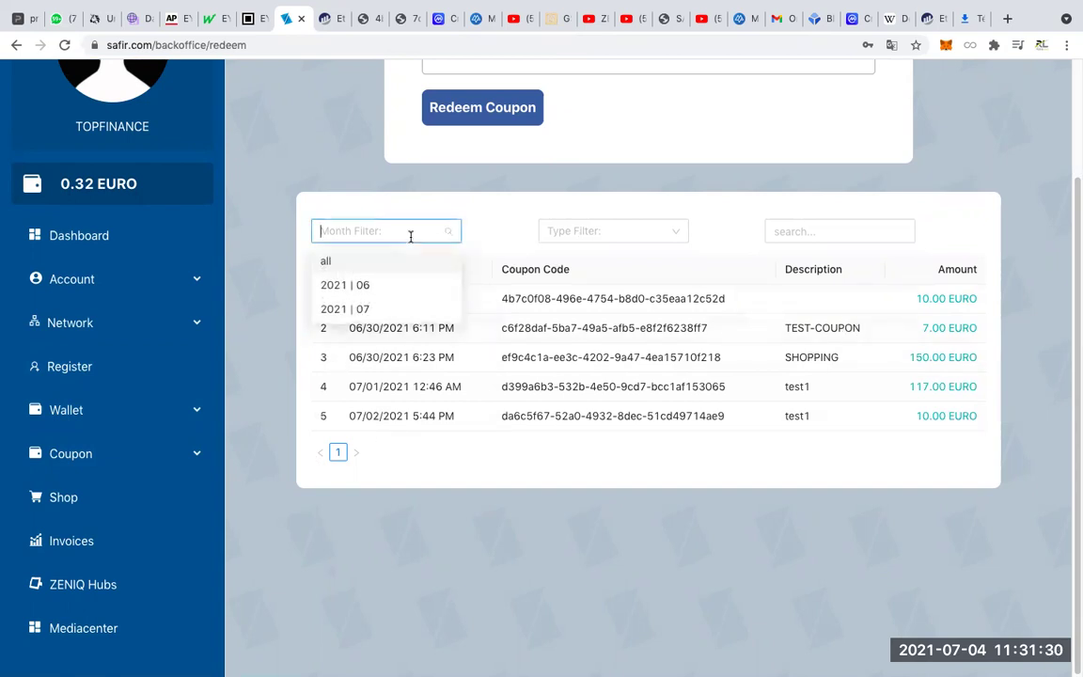
{"action": "left_click", "coordinate": [362, 309]}
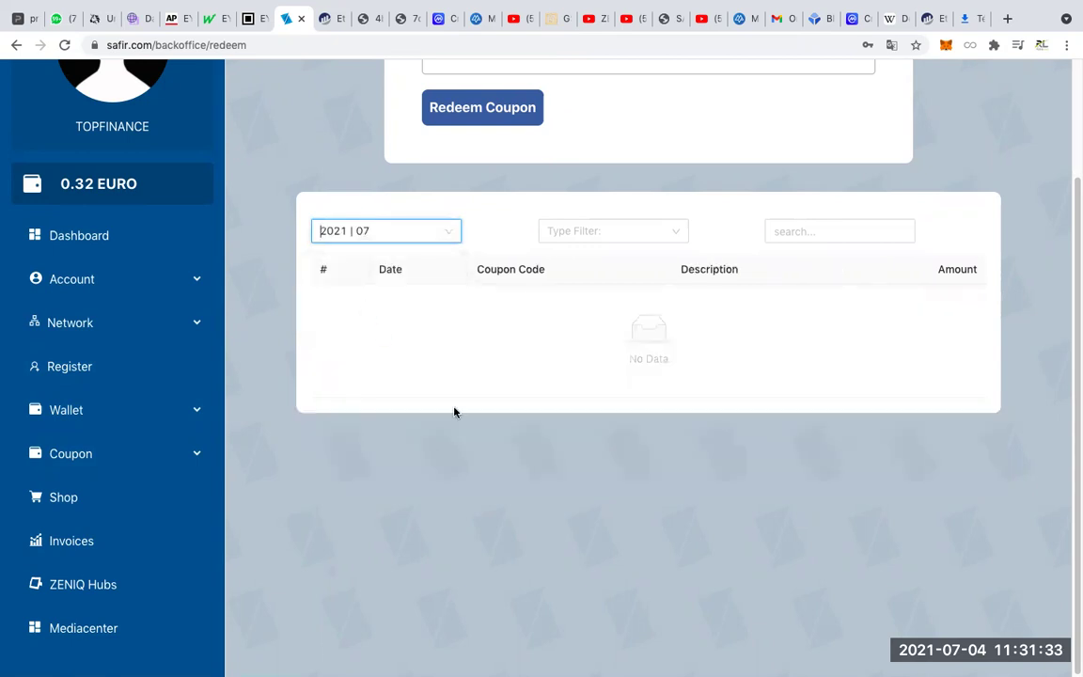
{"action": "left_click", "coordinate": [562, 233]}
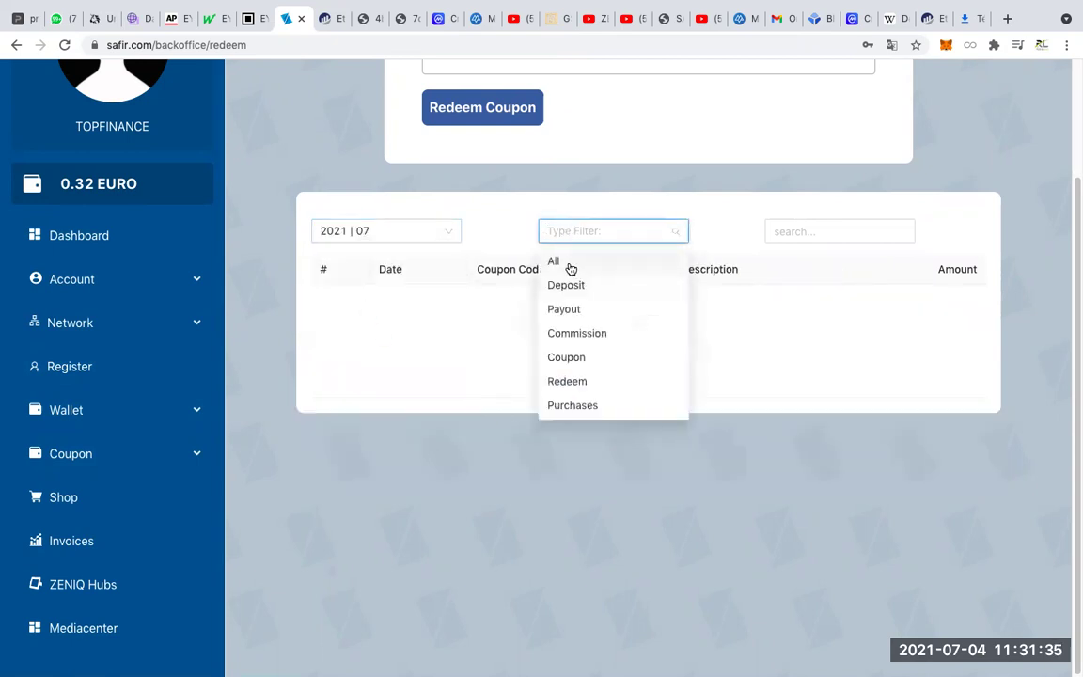
{"action": "left_click", "coordinate": [569, 264]}
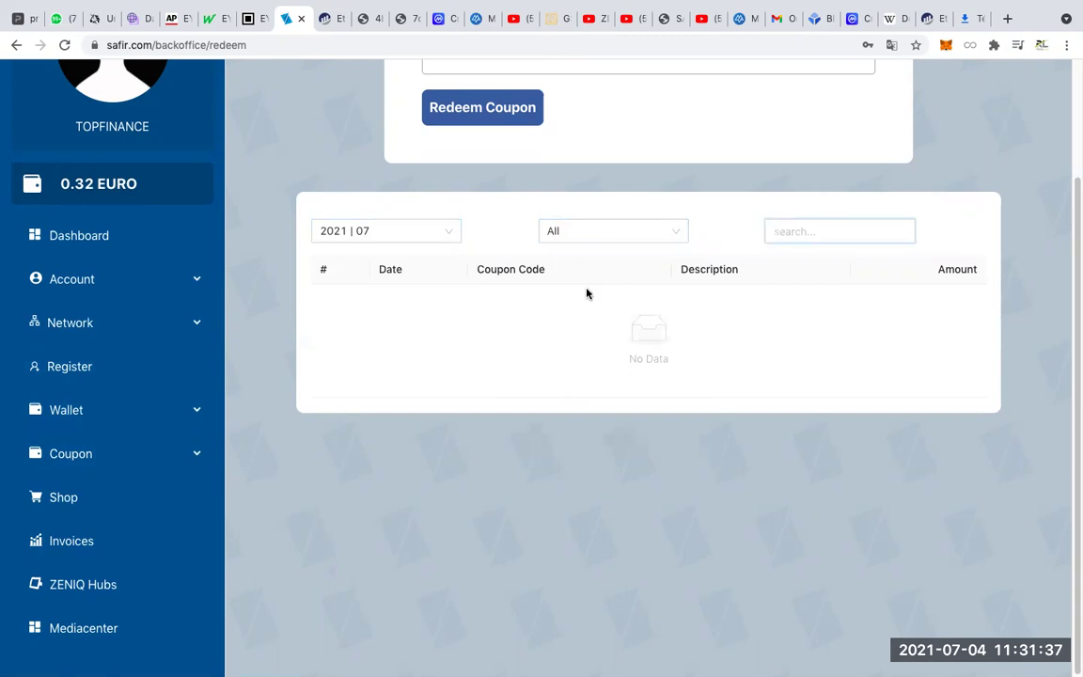
Try month 2021 | 06, then switch the month filter back to 2021 | 07.
{"action": "left_click", "coordinate": [446, 232]}
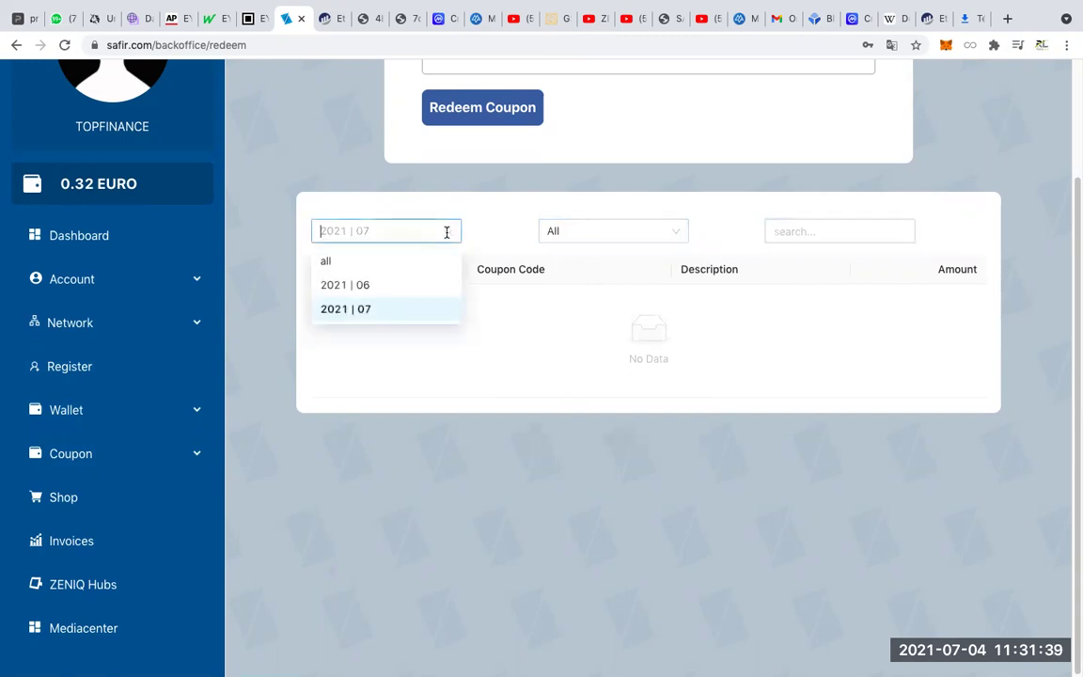
{"action": "left_click", "coordinate": [346, 286]}
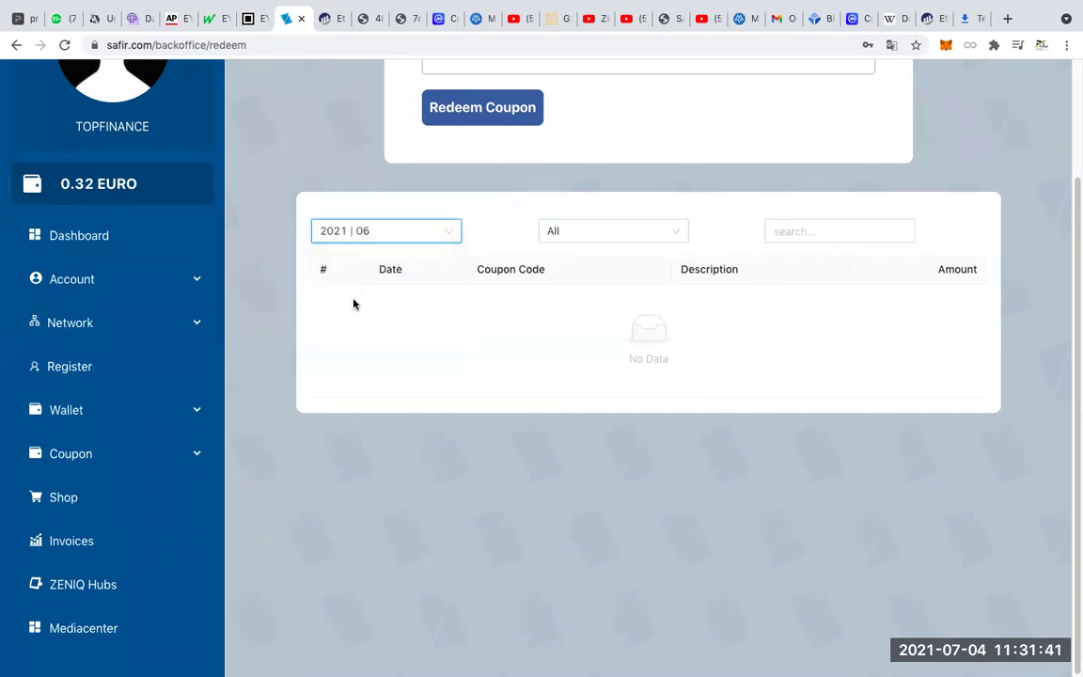
{"action": "left_click", "coordinate": [452, 231]}
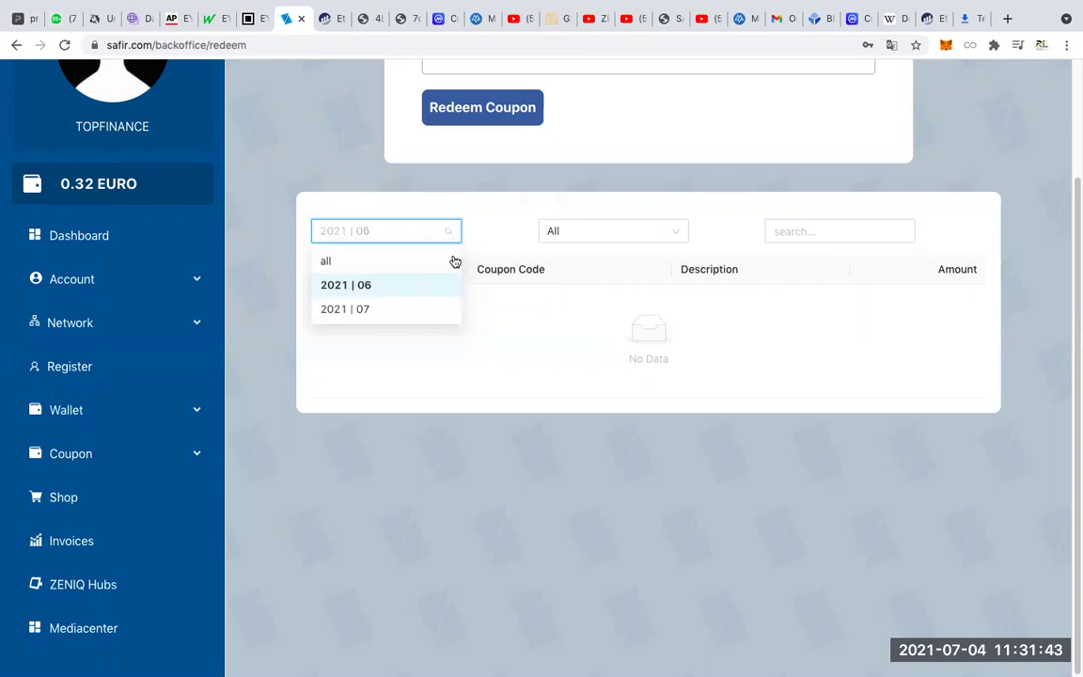
{"action": "scroll", "coordinate": [452, 259], "scroll_direction": "up", "scroll_amount": 2}
{"action": "left_click", "coordinate": [443, 424]}
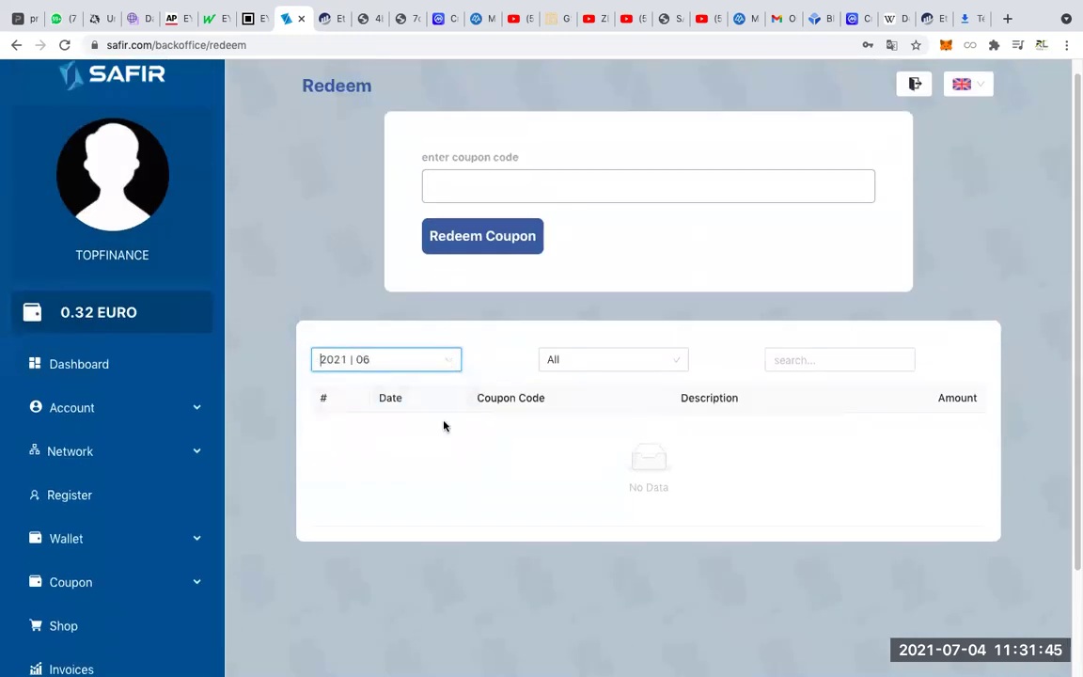
{"action": "left_click", "coordinate": [454, 363]}
{"action": "left_click", "coordinate": [377, 442]}
Copy the POUR MON AMI coupon code from the Purchase Coupon list.
{"action": "left_click", "coordinate": [83, 363]}
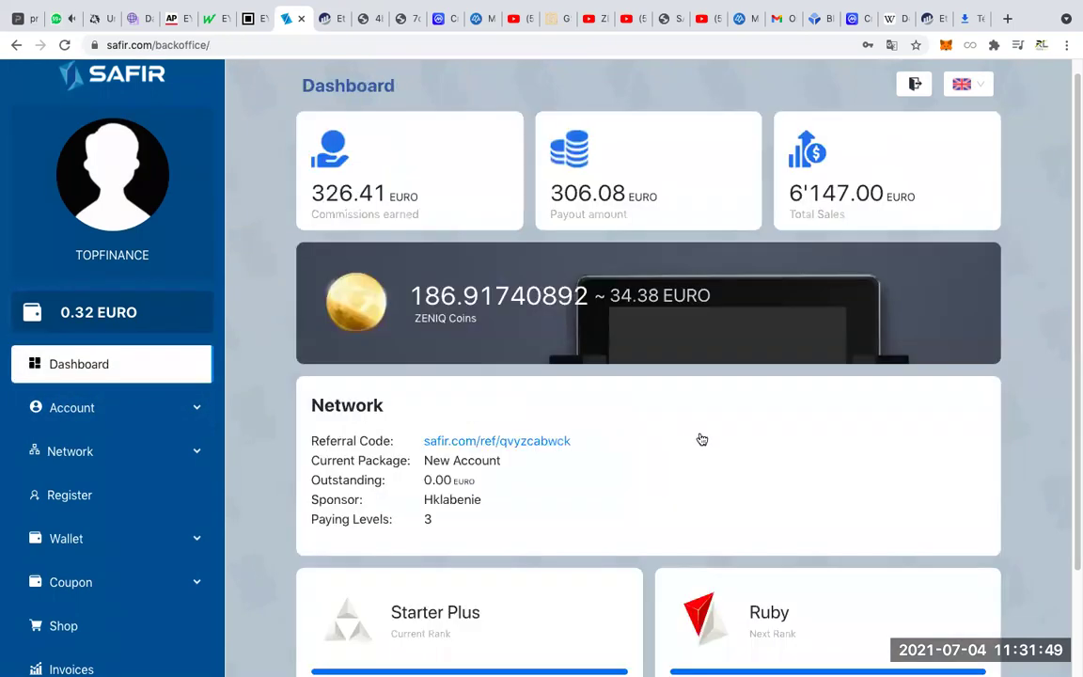
{"action": "scroll", "coordinate": [688, 444], "scroll_direction": "down", "scroll_amount": 3}
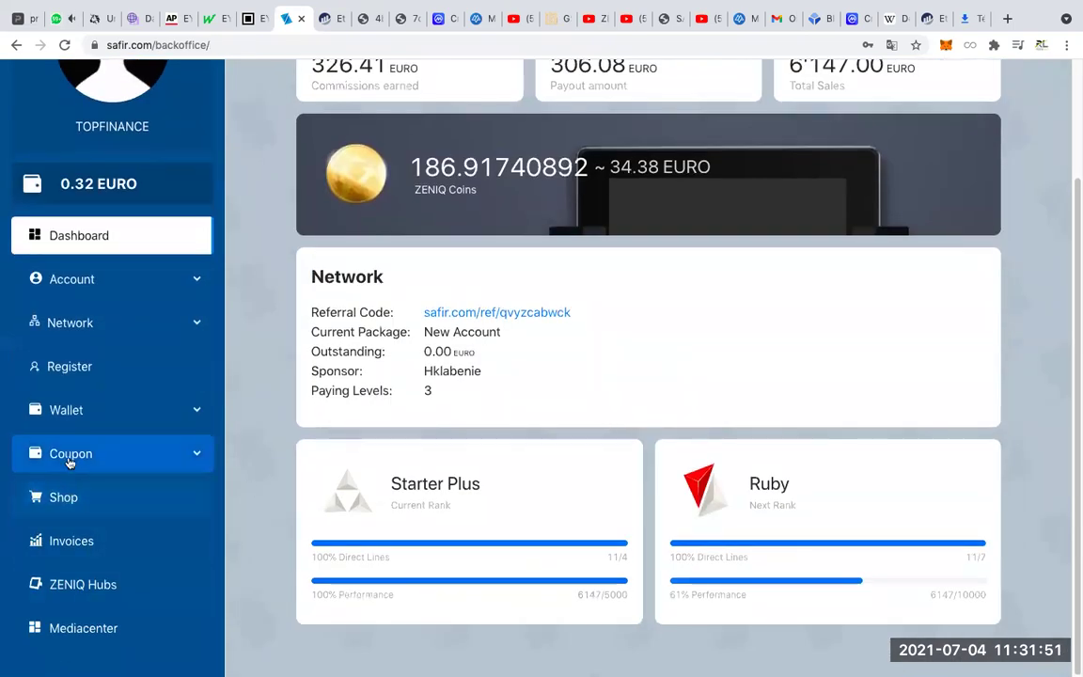
{"action": "left_click", "coordinate": [67, 455]}
{"action": "left_click", "coordinate": [99, 496]}
{"action": "scroll", "coordinate": [564, 423], "scroll_direction": "down", "scroll_amount": 2}
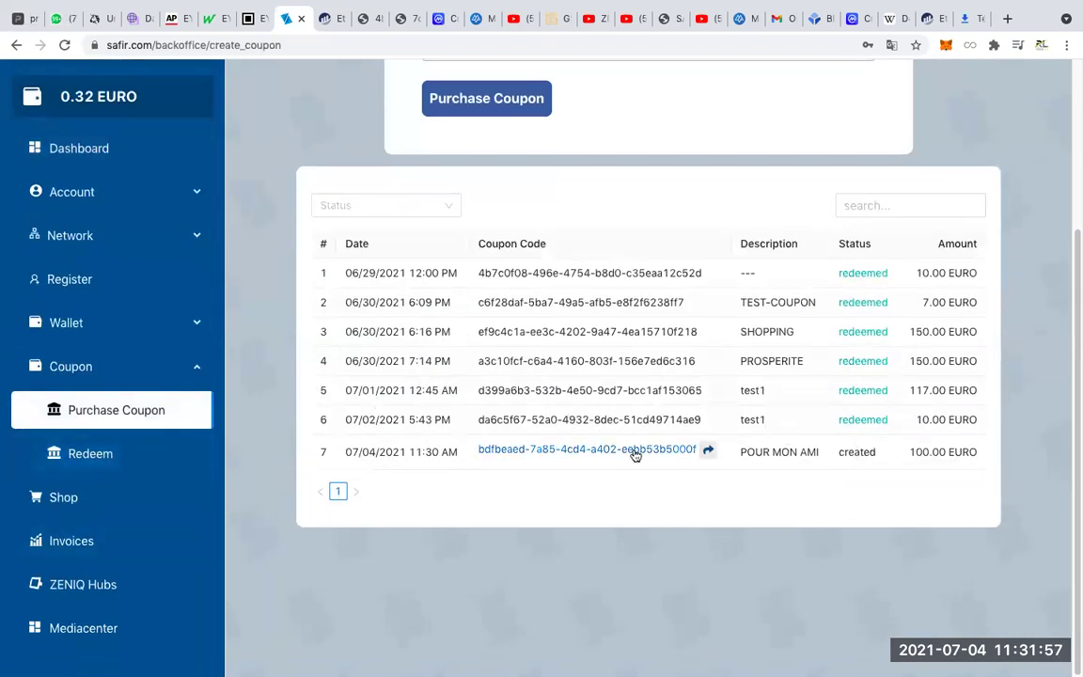
{"action": "left_click", "coordinate": [596, 451]}
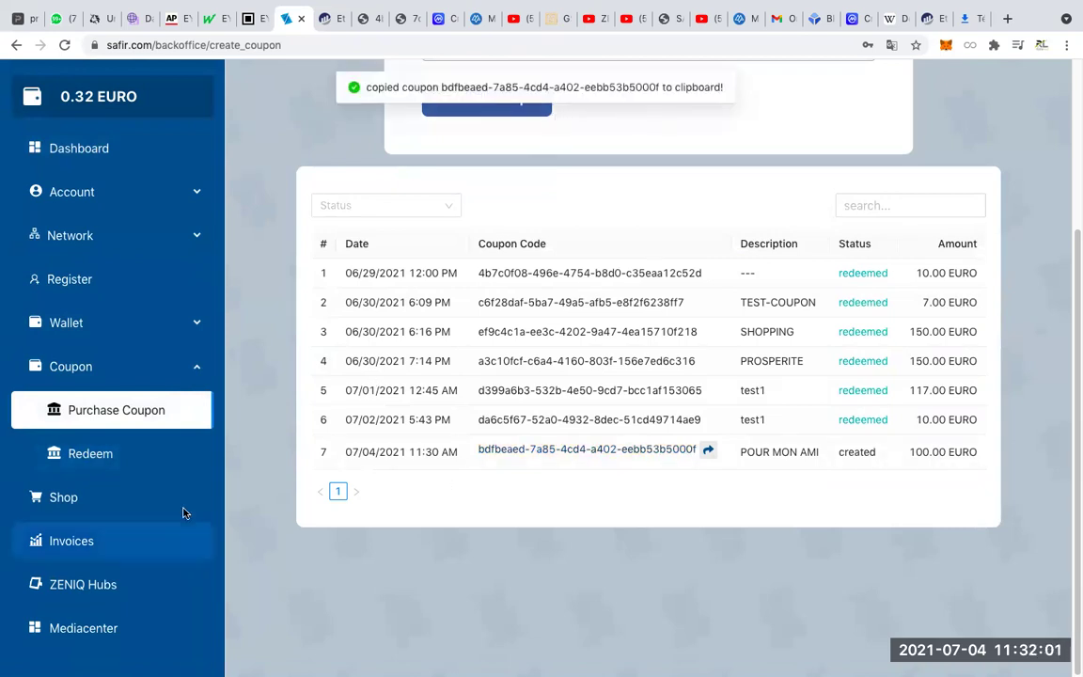
Open the Coupon > Redeem page and focus its coupon code field.
{"action": "left_click", "coordinate": [85, 406]}
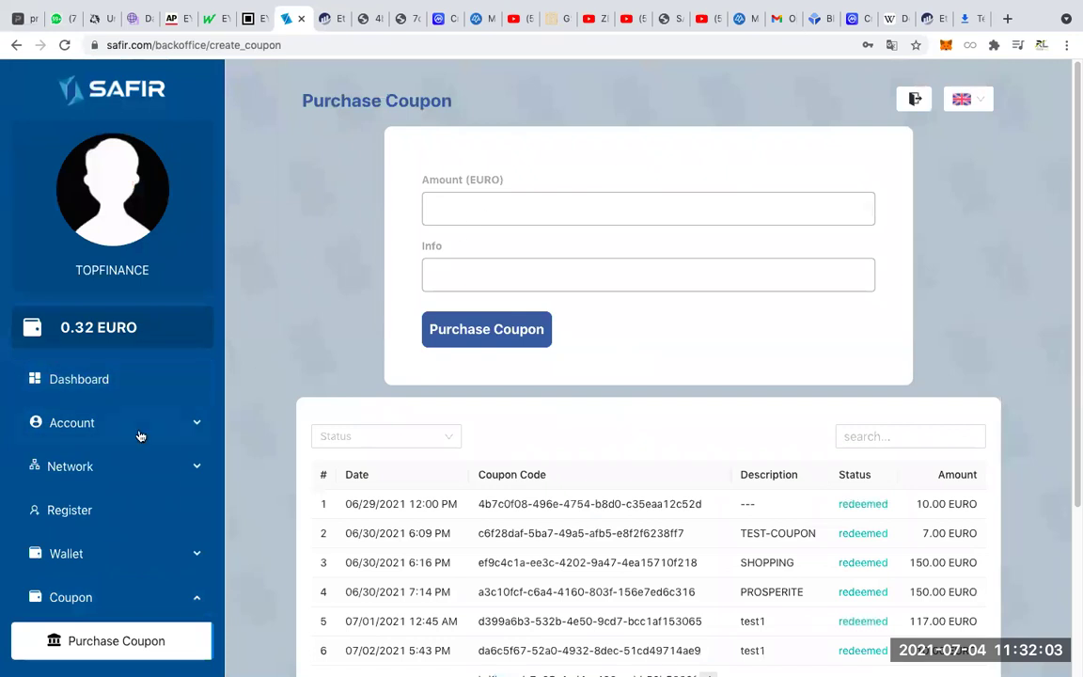
{"action": "scroll", "coordinate": [96, 459], "scroll_direction": "down", "scroll_amount": 5}
{"action": "left_click", "coordinate": [103, 453]}
{"action": "left_click", "coordinate": [537, 193]}
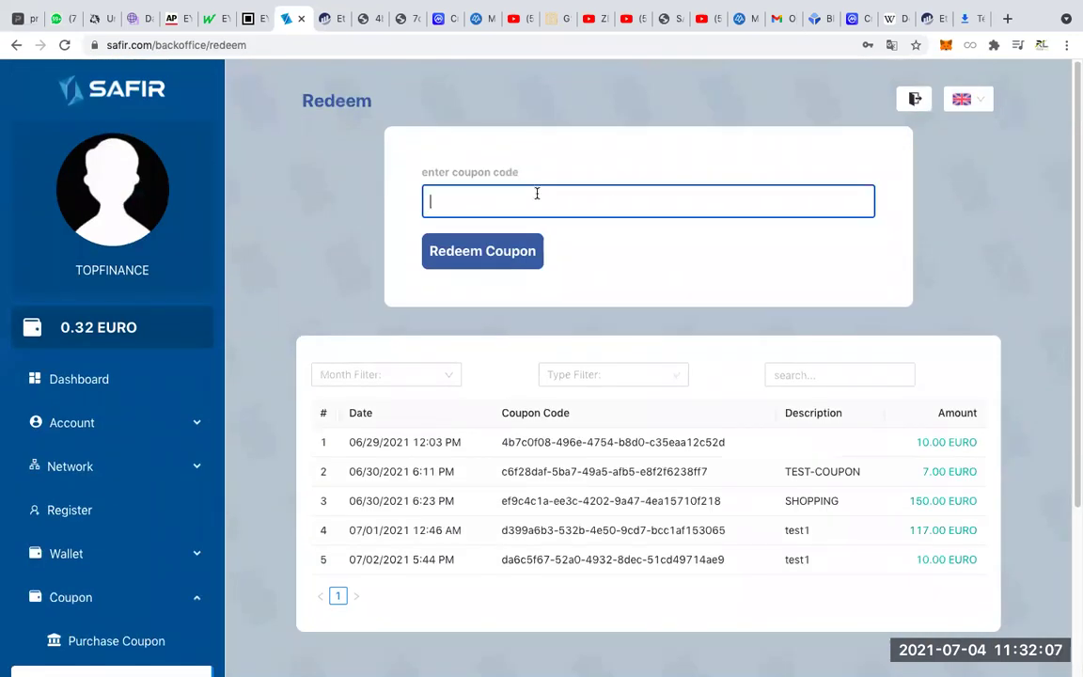
{"action": "double_click", "coordinate": [116, 327]}
{"action": "left_click", "coordinate": [569, 193]}
Paste the POUR MON AMI code, redeem it and dismiss the success message.
{"action": "right_click", "coordinate": [578, 199]}
{"action": "left_click", "coordinate": [630, 305]}
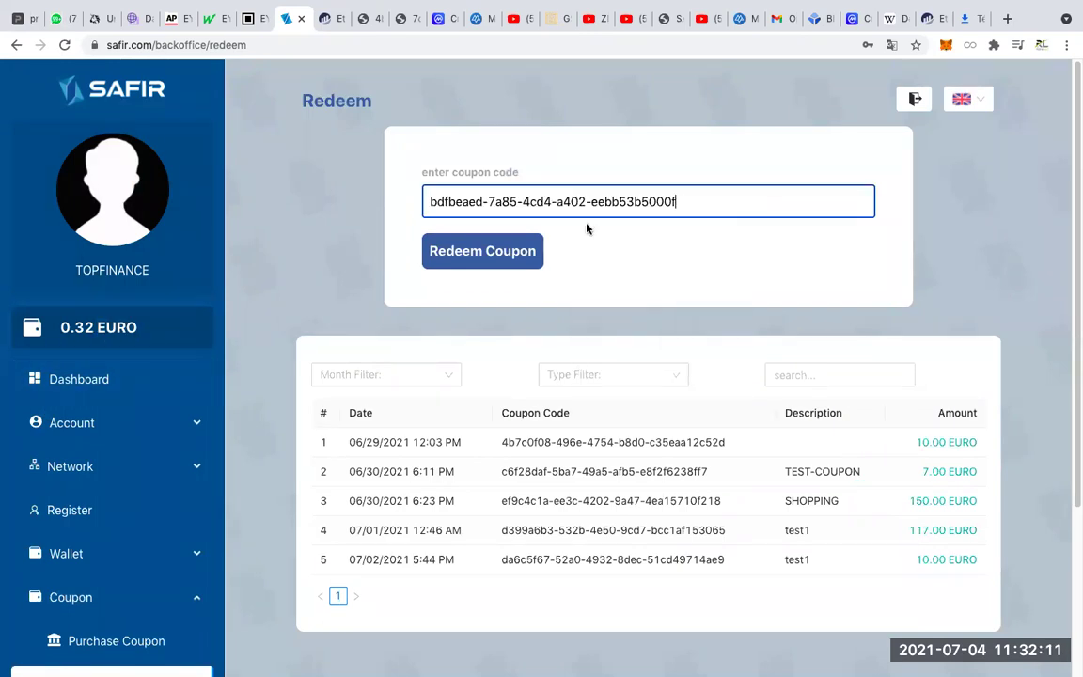
{"action": "left_click", "coordinate": [489, 260]}
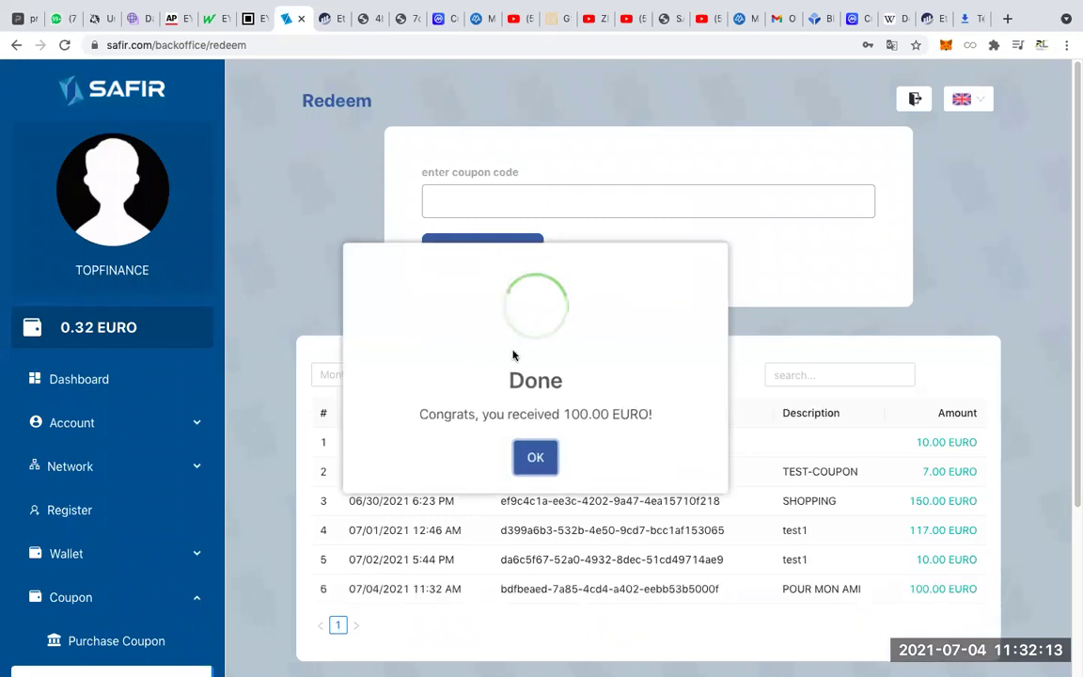
{"action": "left_click_drag", "start_coordinate": [61, 328], "coordinate": [143, 328]}
{"action": "left_click", "coordinate": [534, 459]}
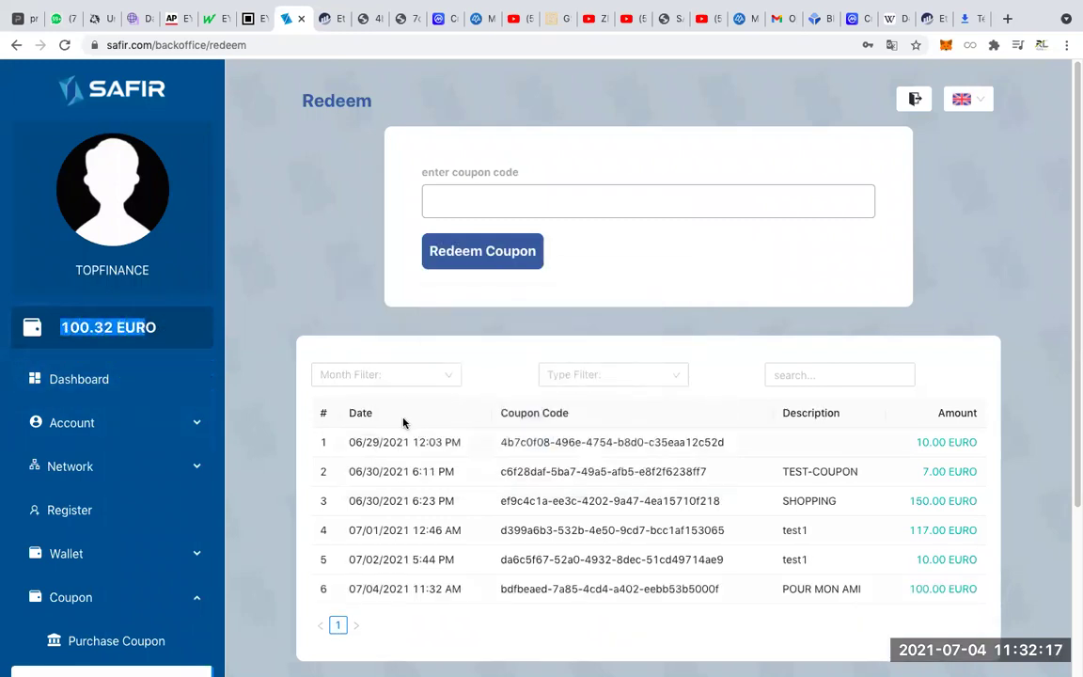
Highlight the updated 100.32 EURO wallet balance.
{"action": "left_click", "coordinate": [180, 349]}
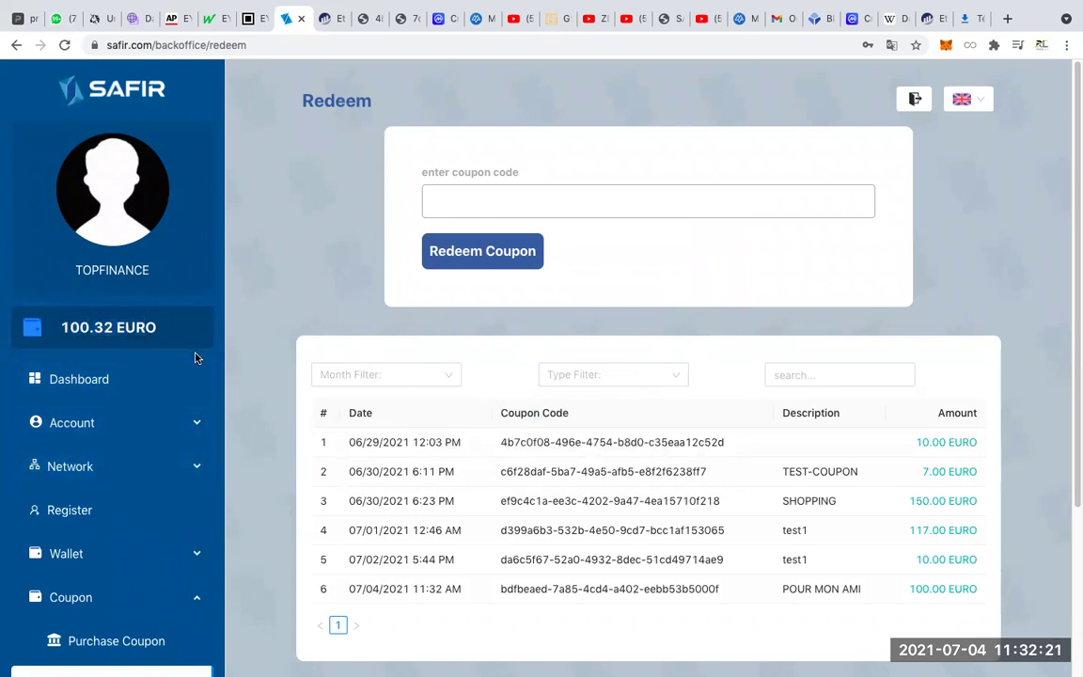
{"action": "left_click_drag", "start_coordinate": [58, 327], "coordinate": [184, 319]}
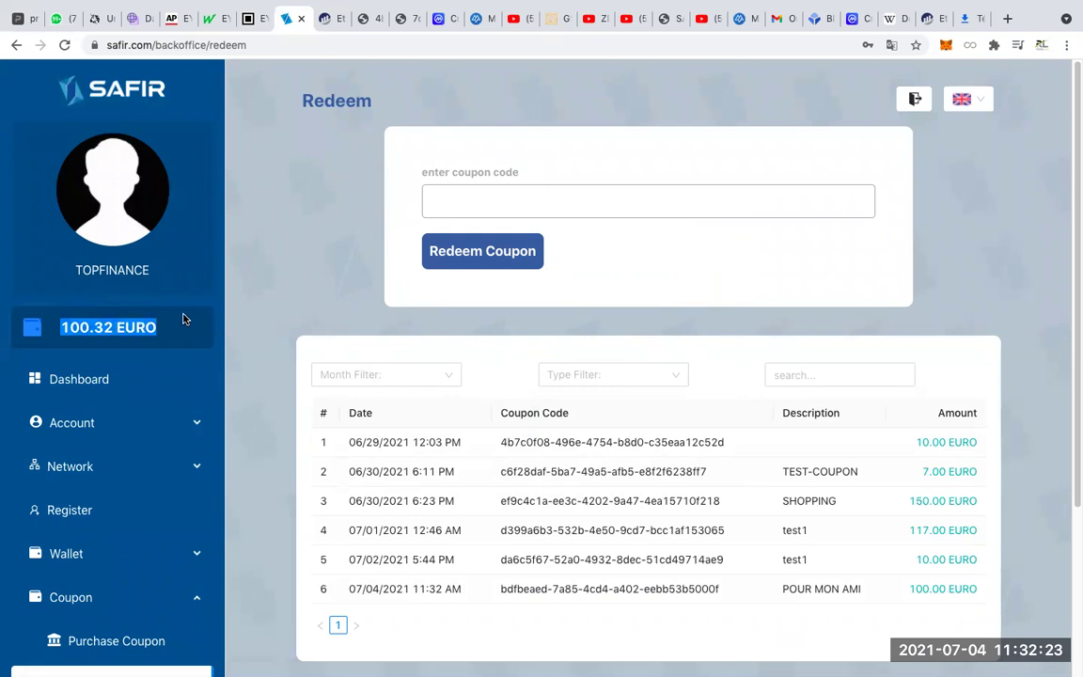
{"action": "scroll", "coordinate": [535, 338], "scroll_direction": "down", "scroll_amount": 1}
{"action": "scroll", "coordinate": [376, 367], "scroll_direction": "up", "scroll_amount": 1}
Return to the Dashboard and select the 100.32 EURO wallet balance figure.
{"action": "left_click", "coordinate": [92, 374]}
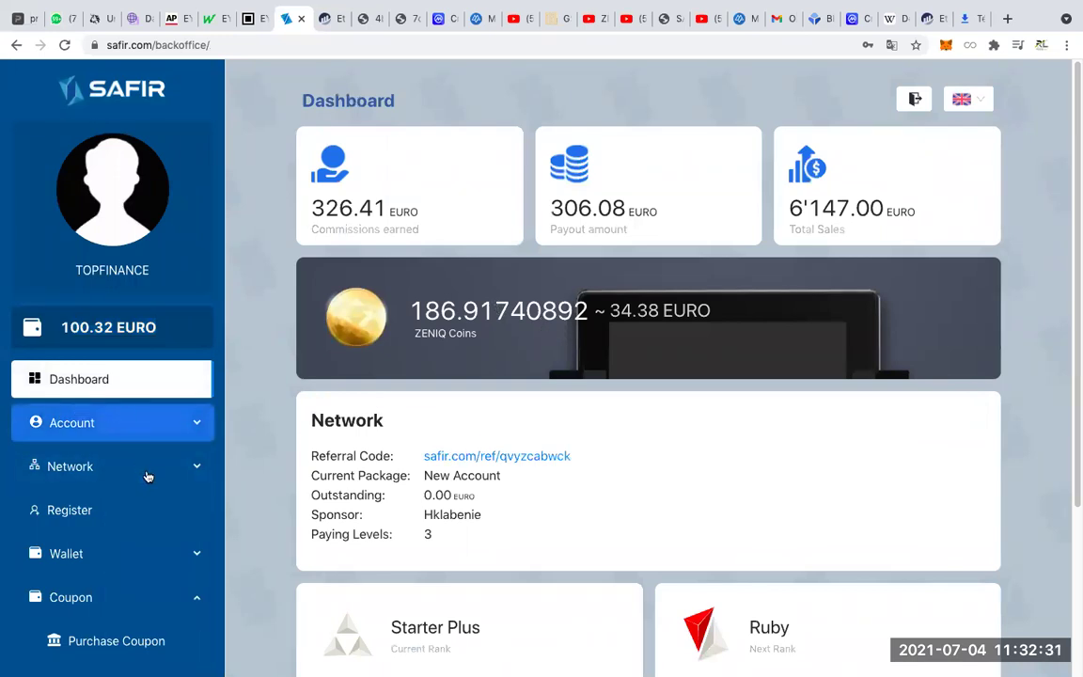
{"action": "scroll", "coordinate": [75, 413], "scroll_direction": "down", "scroll_amount": 5}
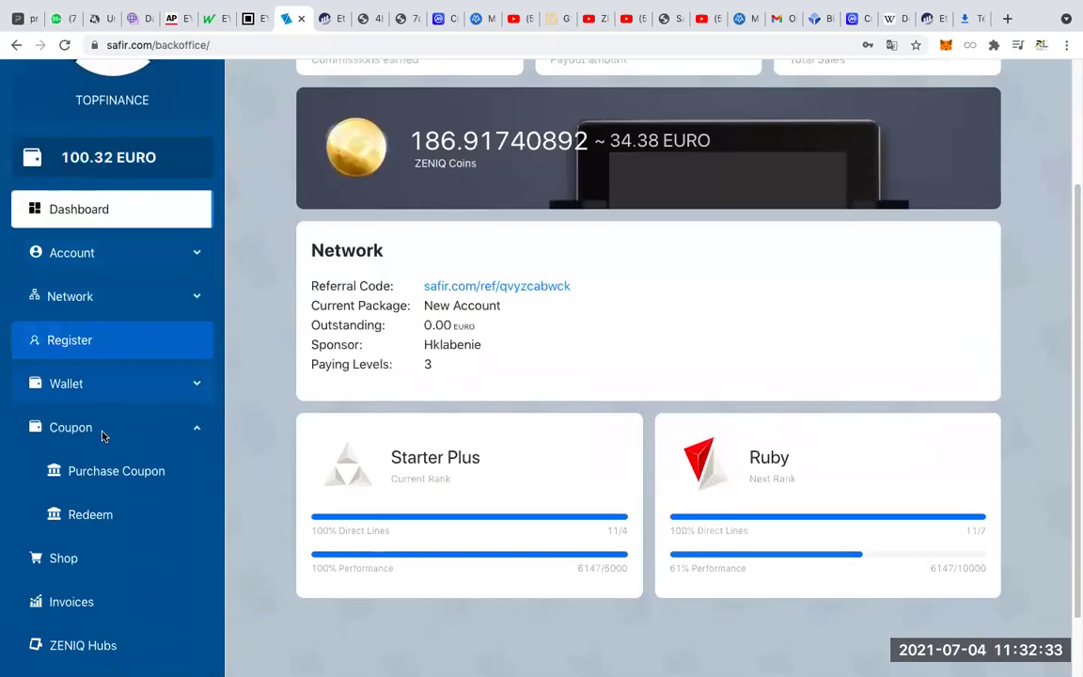
{"action": "scroll", "coordinate": [188, 395], "scroll_direction": "up", "scroll_amount": 3}
{"action": "scroll", "coordinate": [259, 350], "scroll_direction": "up", "scroll_amount": 2}
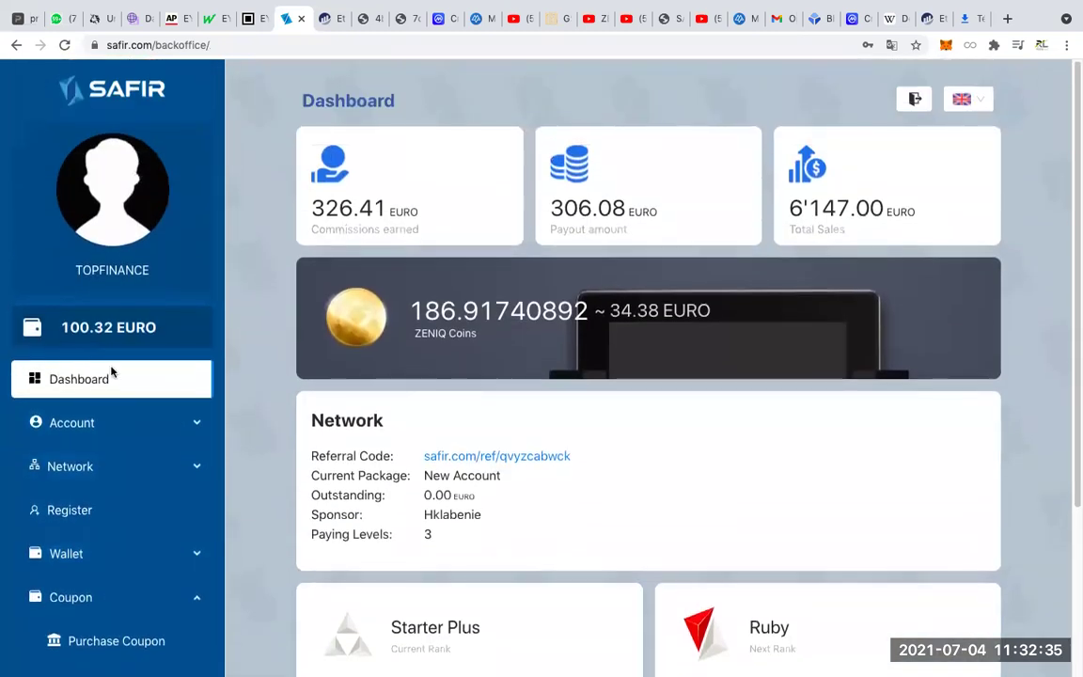
{"action": "scroll", "coordinate": [138, 401], "scroll_direction": "down", "scroll_amount": 4}
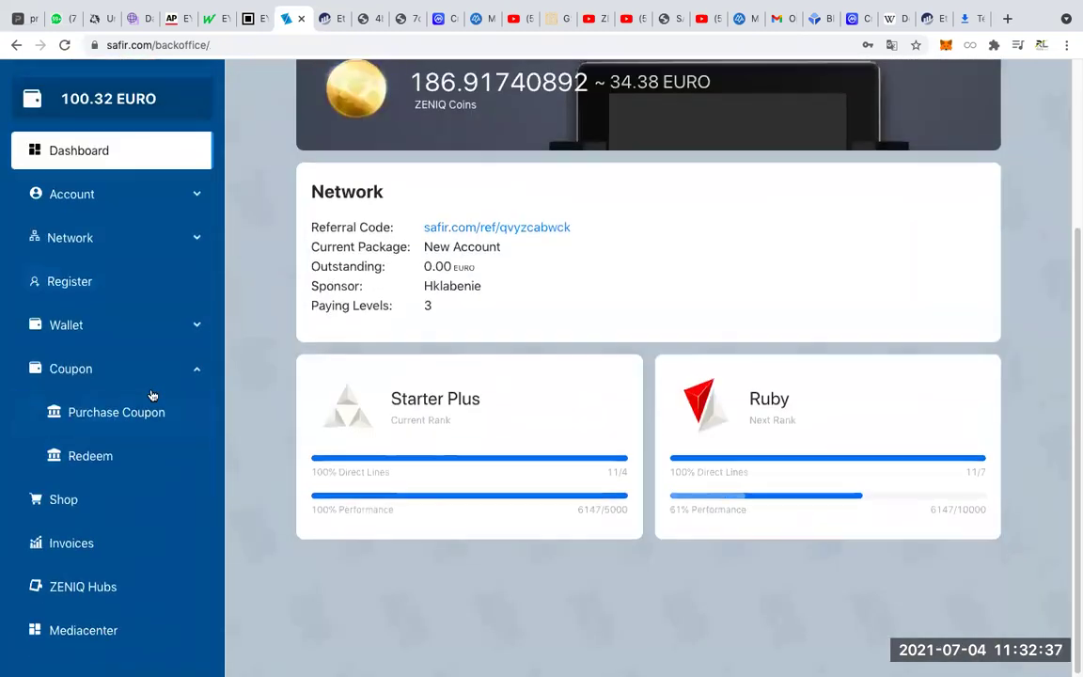
{"action": "scroll", "coordinate": [75, 334], "scroll_direction": "up", "scroll_amount": 2}
{"action": "left_click", "coordinate": [131, 294]}
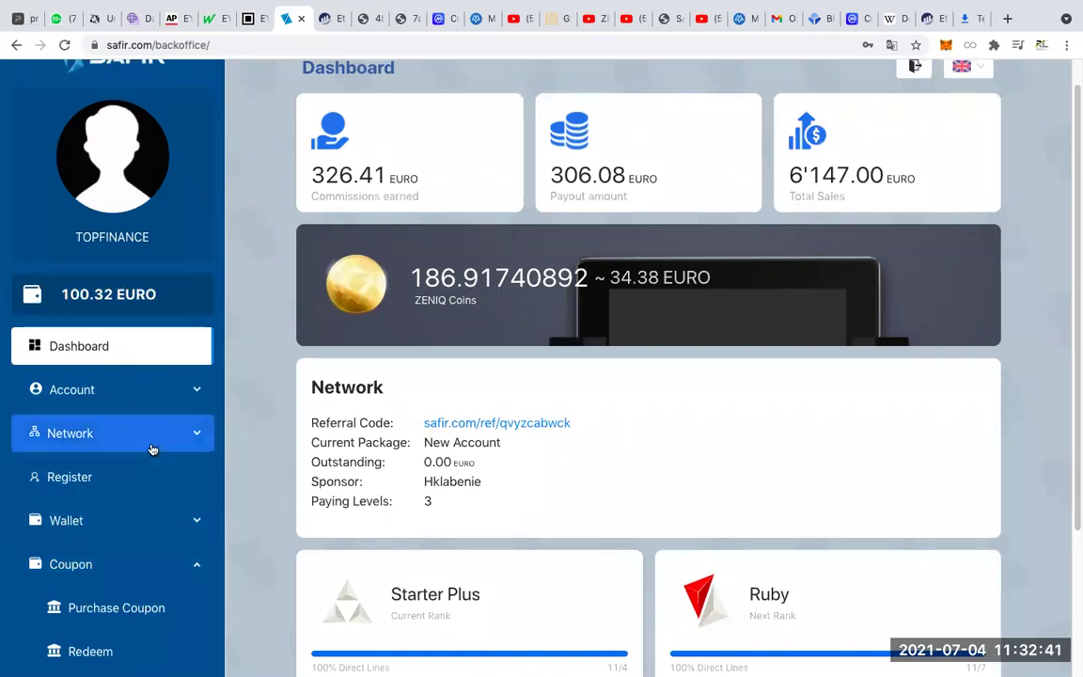
{"action": "scroll", "coordinate": [151, 449], "scroll_direction": "down", "scroll_amount": 3}
{"action": "scroll", "coordinate": [132, 437], "scroll_direction": "up", "scroll_amount": 4}
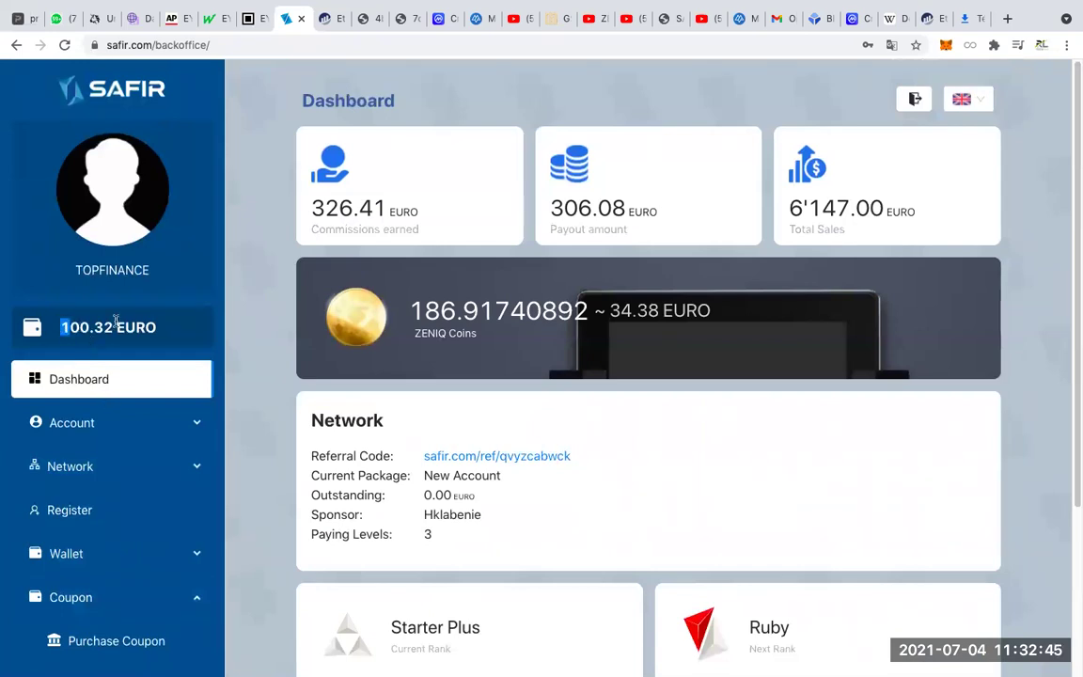
{"action": "triple_click", "coordinate": [172, 332]}
{"action": "scroll", "coordinate": [141, 423], "scroll_direction": "down", "scroll_amount": 5}
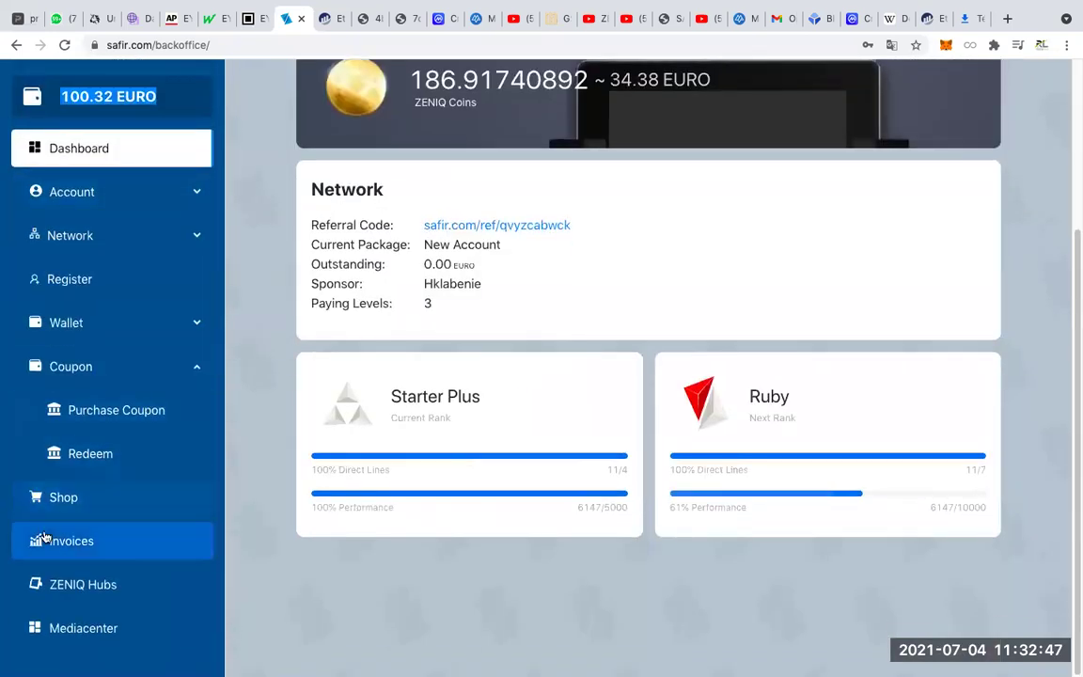
In the Shop, compare Safir Minting Shares at 1/32 and 1/2 (800.00 EURO).
{"action": "left_click", "coordinate": [70, 505]}
{"action": "scroll", "coordinate": [161, 414], "scroll_direction": "up", "scroll_amount": 2}
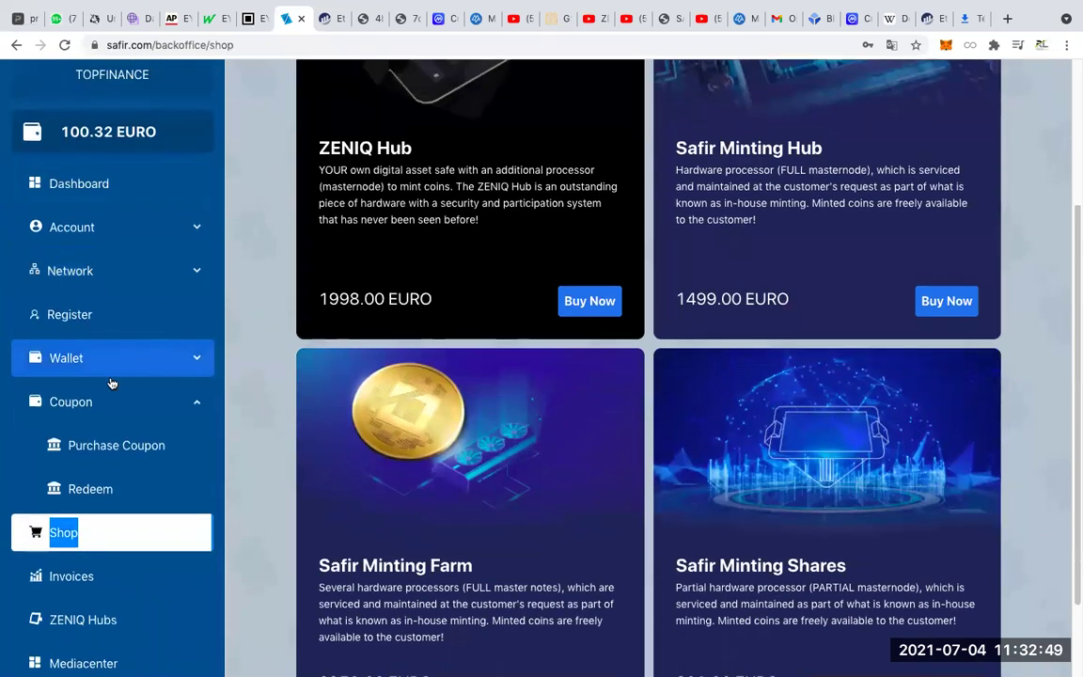
{"action": "scroll", "coordinate": [305, 391], "scroll_direction": "down", "scroll_amount": 2}
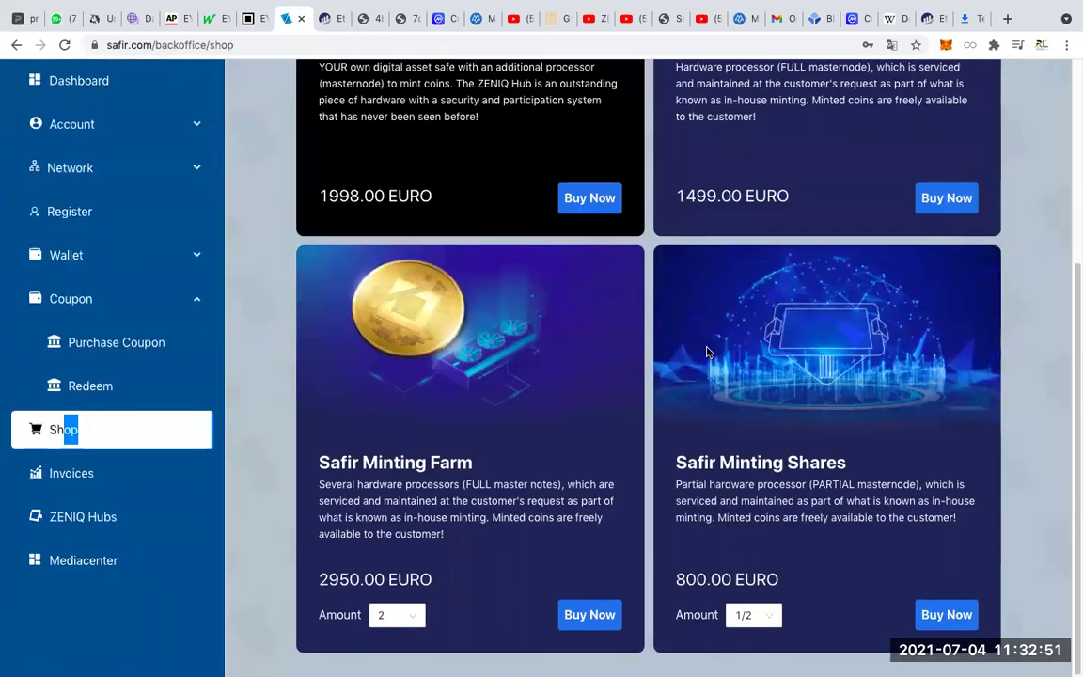
{"action": "scroll", "coordinate": [167, 162], "scroll_direction": "up", "scroll_amount": 3}
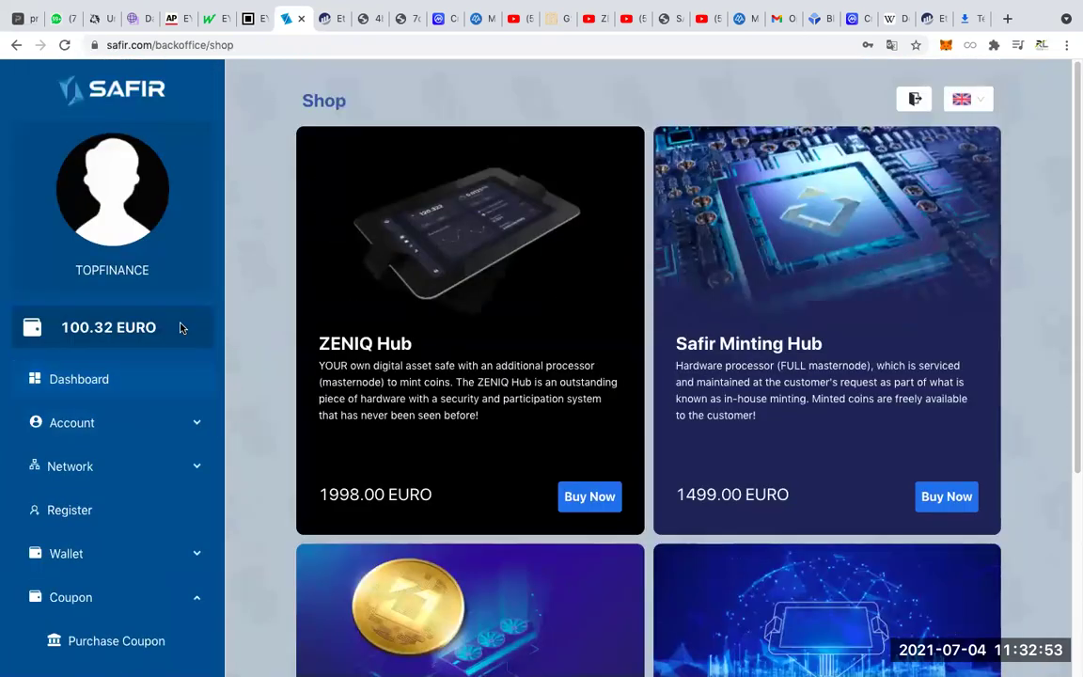
{"action": "scroll", "coordinate": [376, 499], "scroll_direction": "down", "scroll_amount": 3}
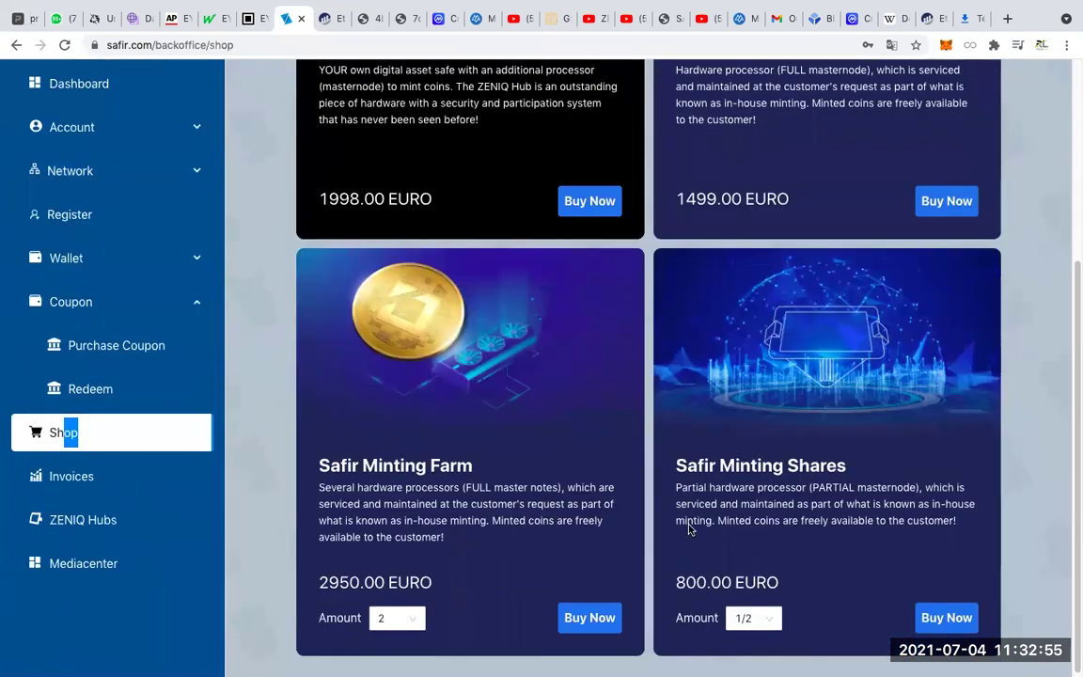
{"action": "left_click", "coordinate": [773, 622]}
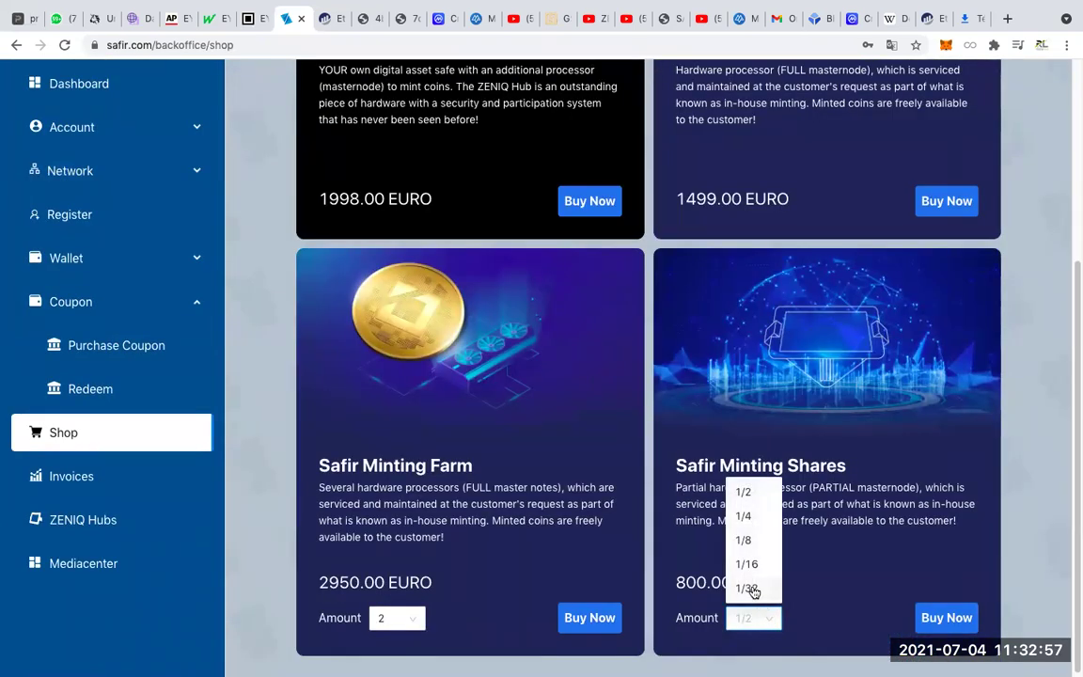
{"action": "left_click", "coordinate": [745, 587]}
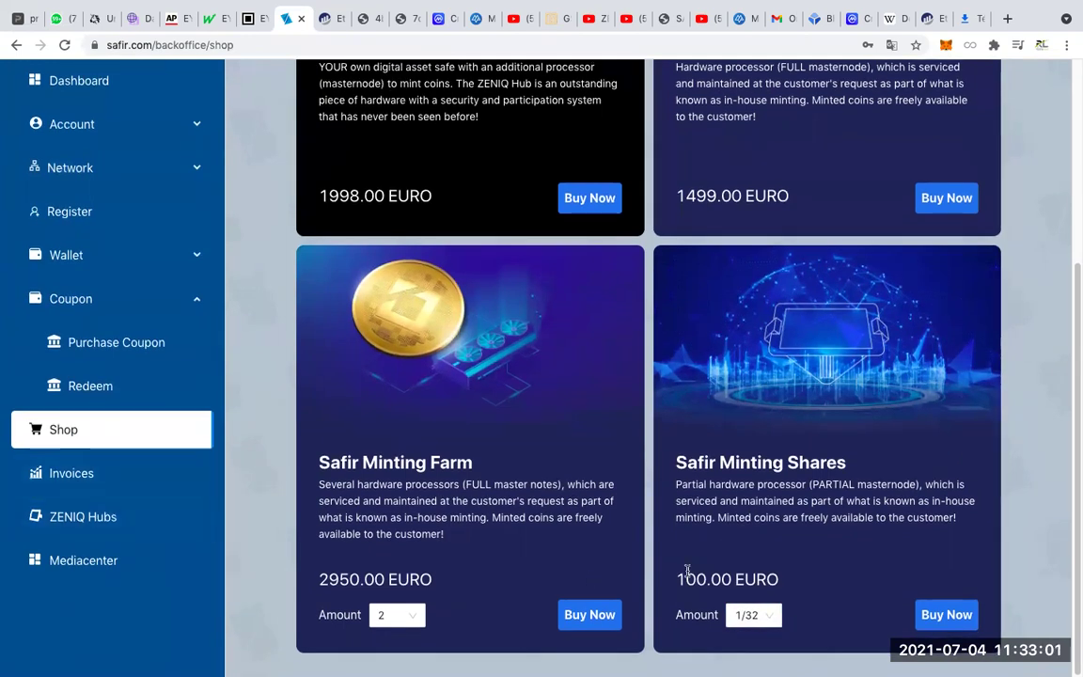
{"action": "left_click", "coordinate": [755, 616]}
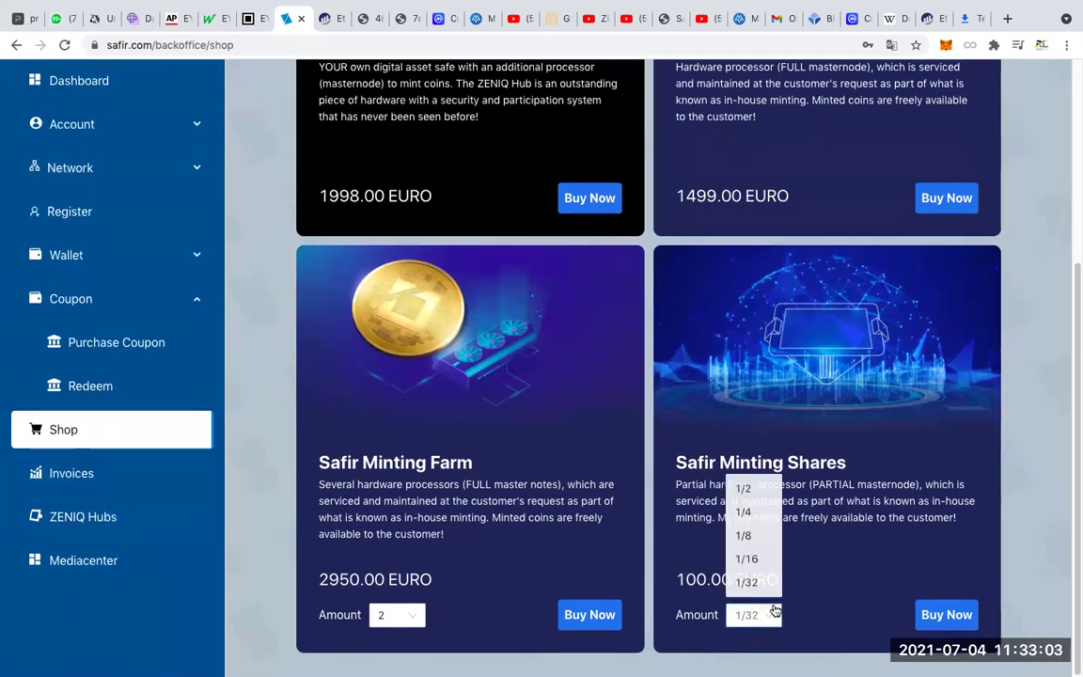
{"action": "left_click", "coordinate": [746, 490]}
{"action": "left_click_drag", "start_coordinate": [673, 580], "coordinate": [820, 582]}
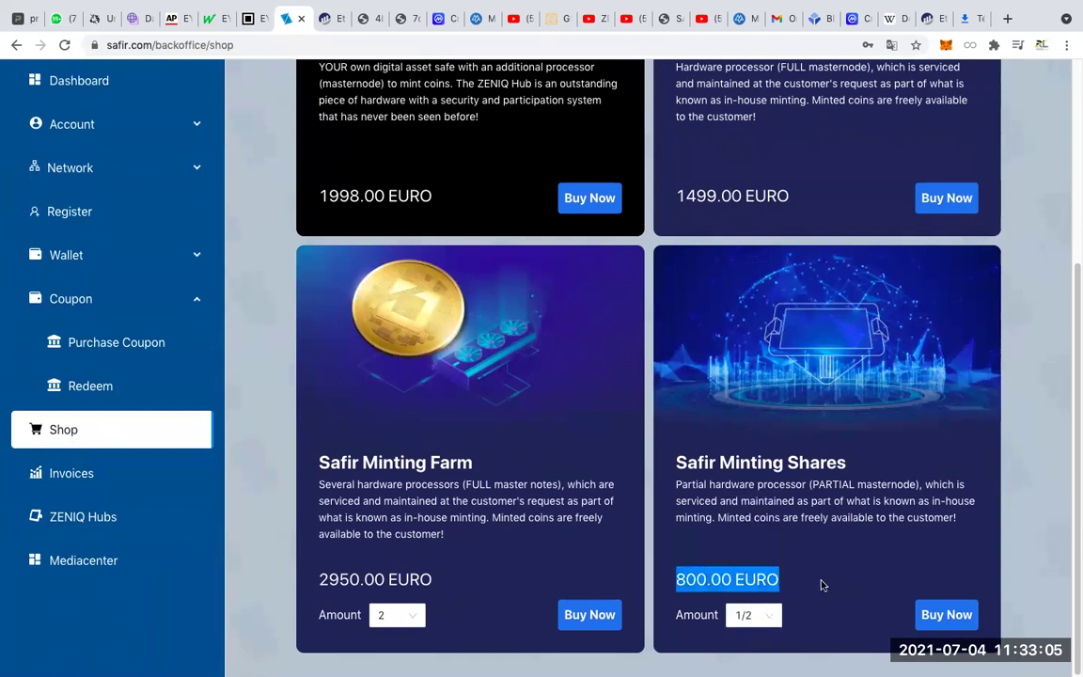
{"action": "left_click", "coordinate": [773, 616]}
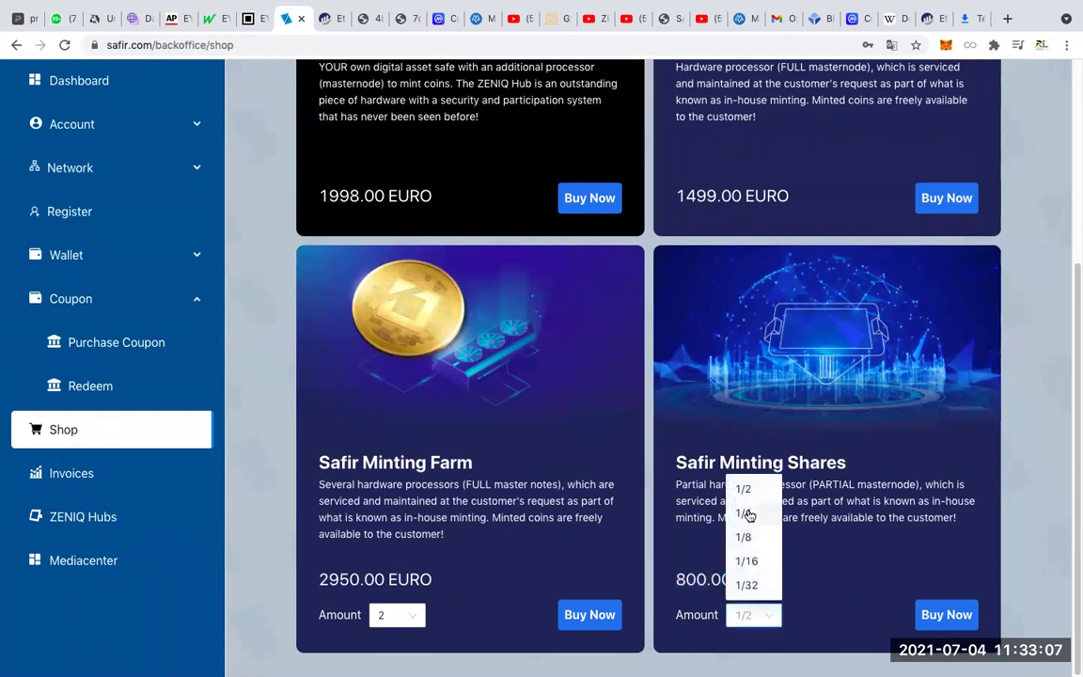
{"action": "left_click", "coordinate": [817, 563]}
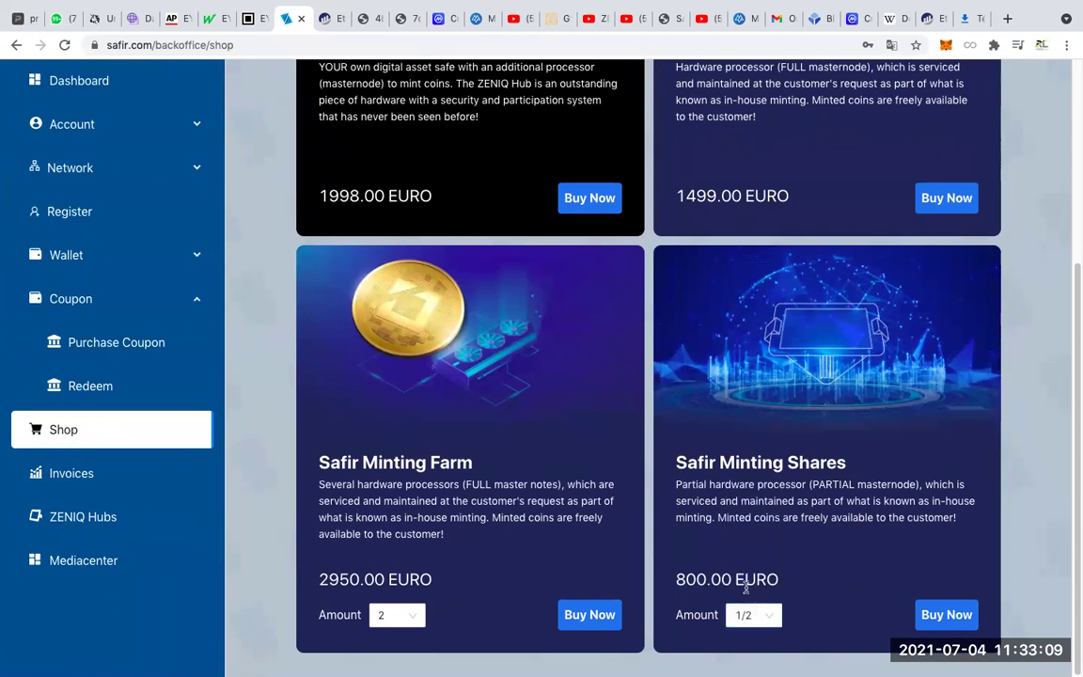
Cycle the share amount through 1/32 (100.00), 1/16, 1/8, 1/4, ending on 1/2.
{"action": "left_click", "coordinate": [775, 617]}
{"action": "left_click", "coordinate": [746, 583]}
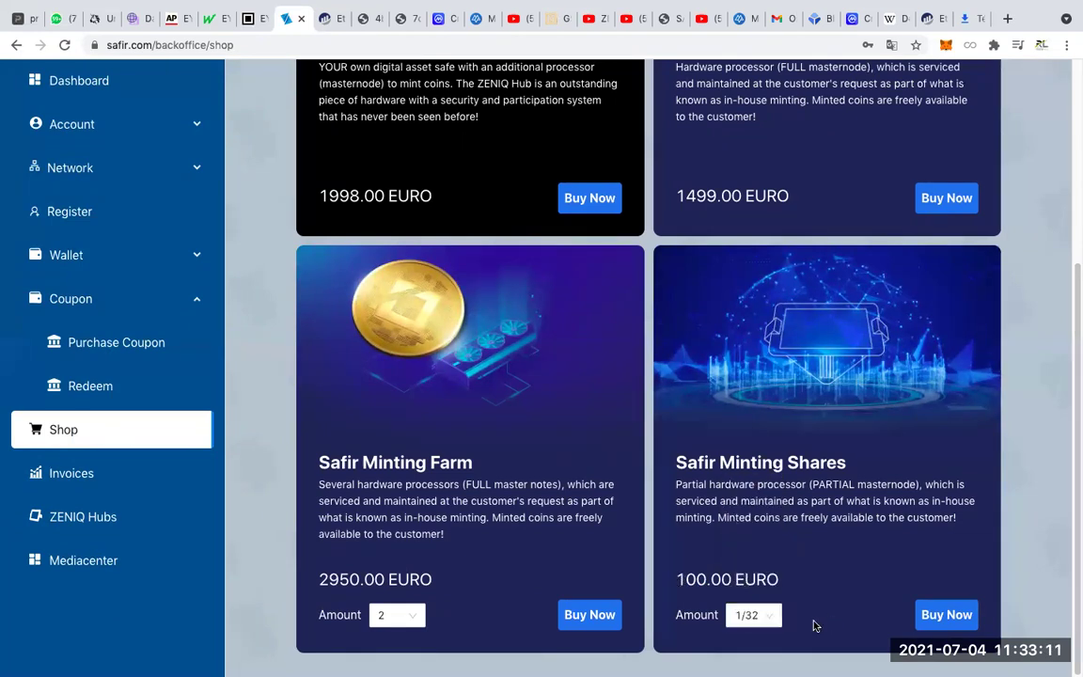
{"action": "left_click_drag", "start_coordinate": [675, 580], "coordinate": [954, 618]}
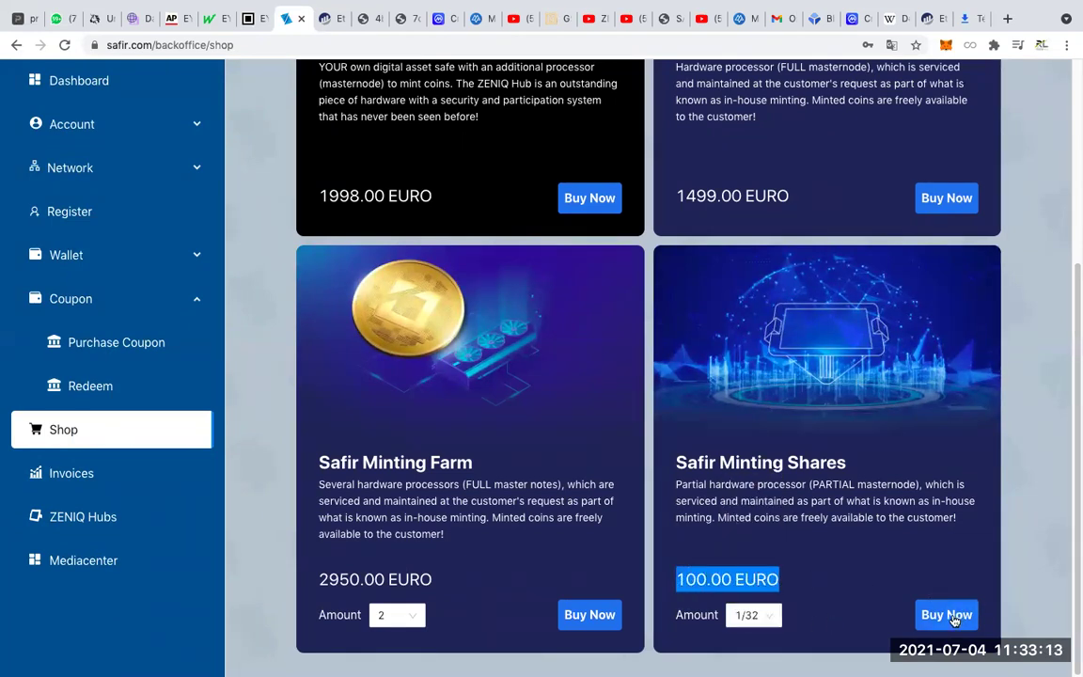
{"action": "left_click", "coordinate": [759, 615]}
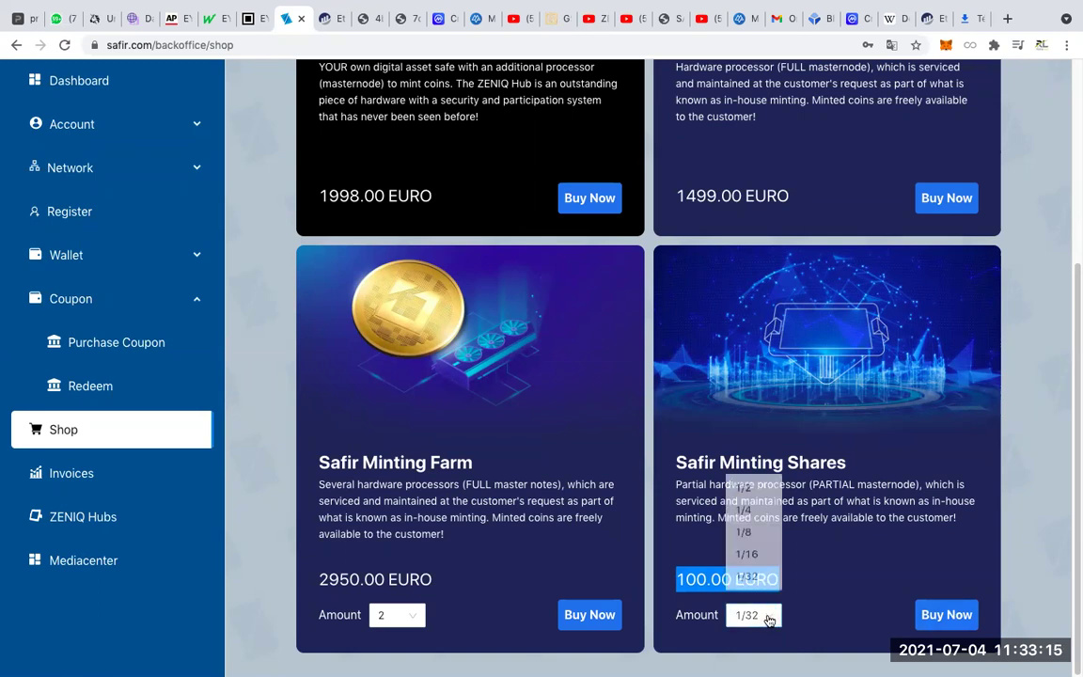
{"action": "left_click", "coordinate": [746, 561]}
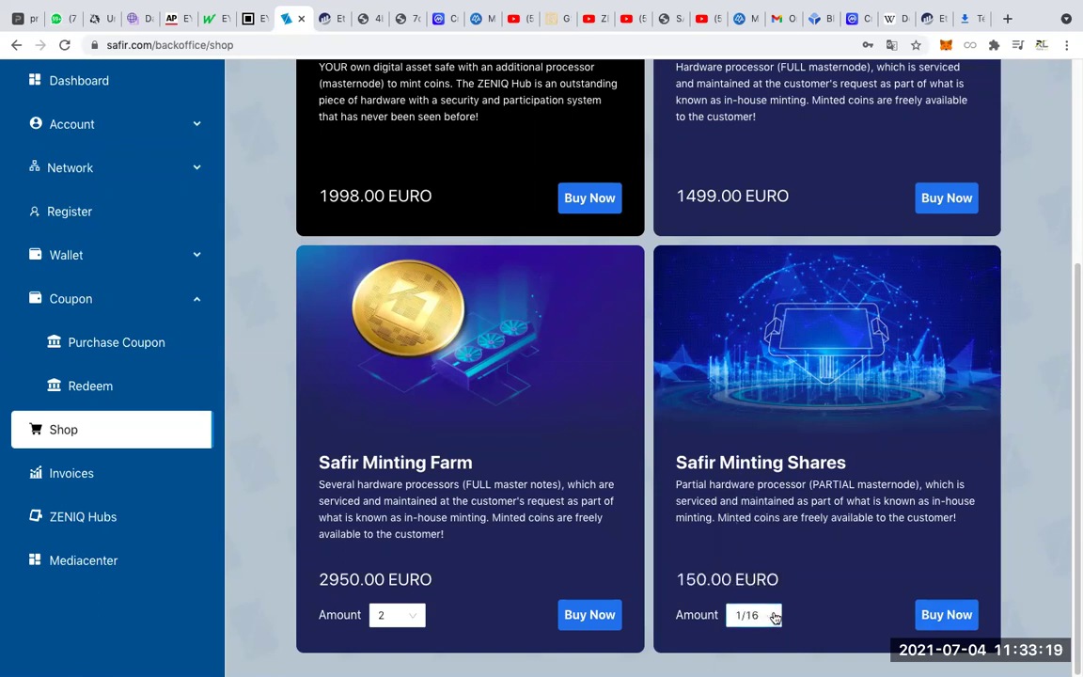
{"action": "left_click", "coordinate": [773, 617]}
{"action": "left_click", "coordinate": [747, 537]}
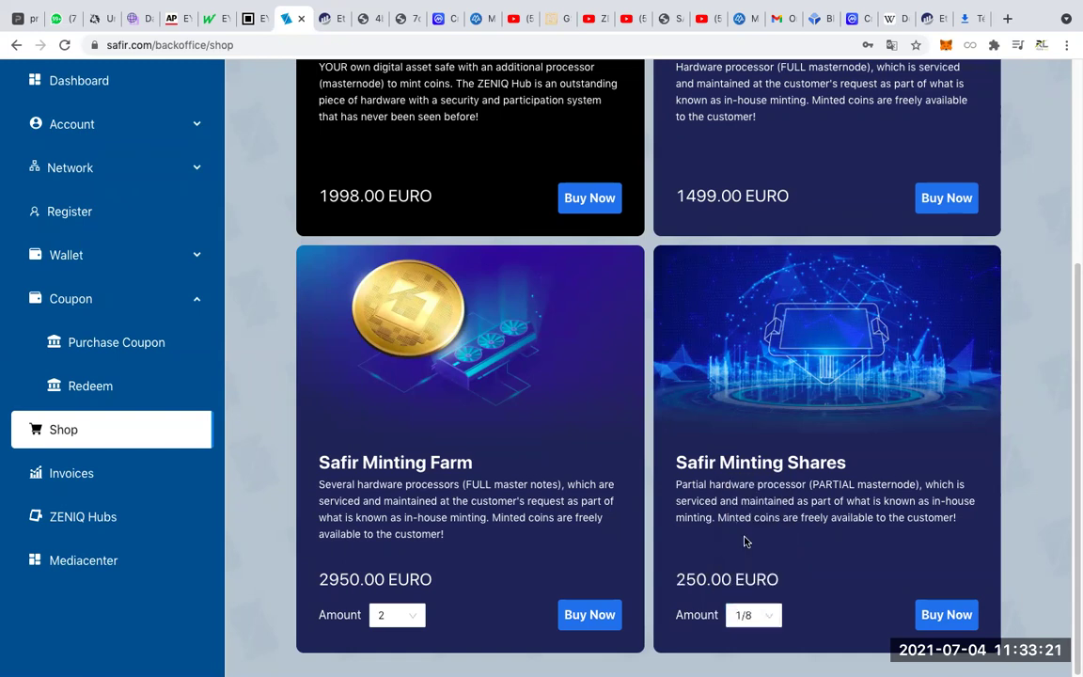
{"action": "left_click", "coordinate": [773, 616]}
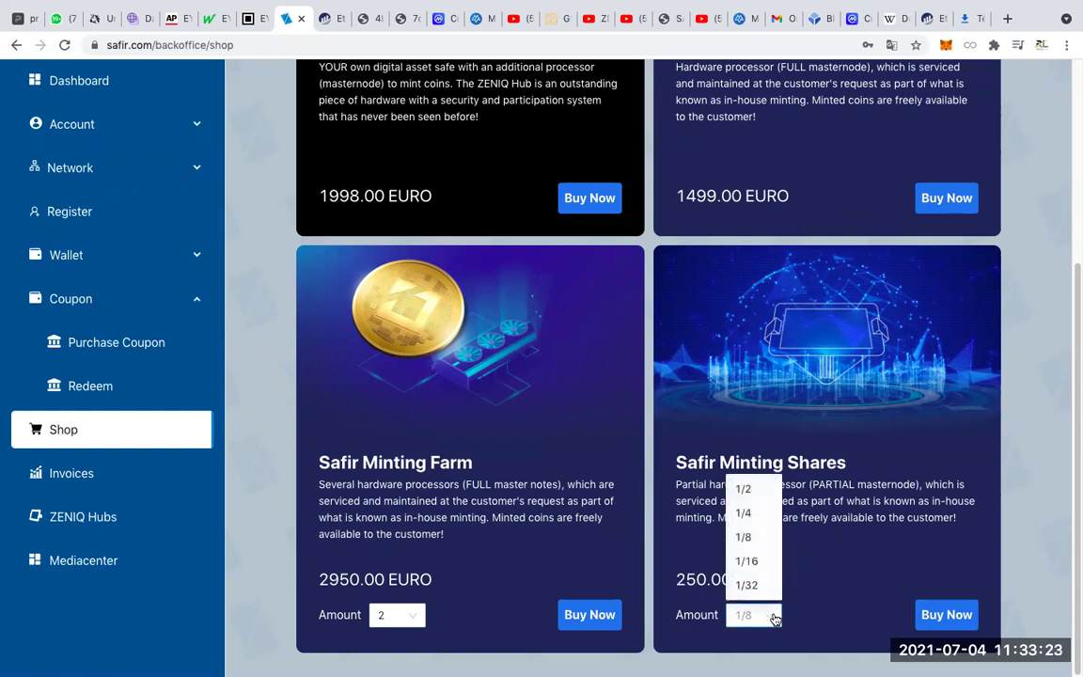
{"action": "left_click", "coordinate": [748, 513]}
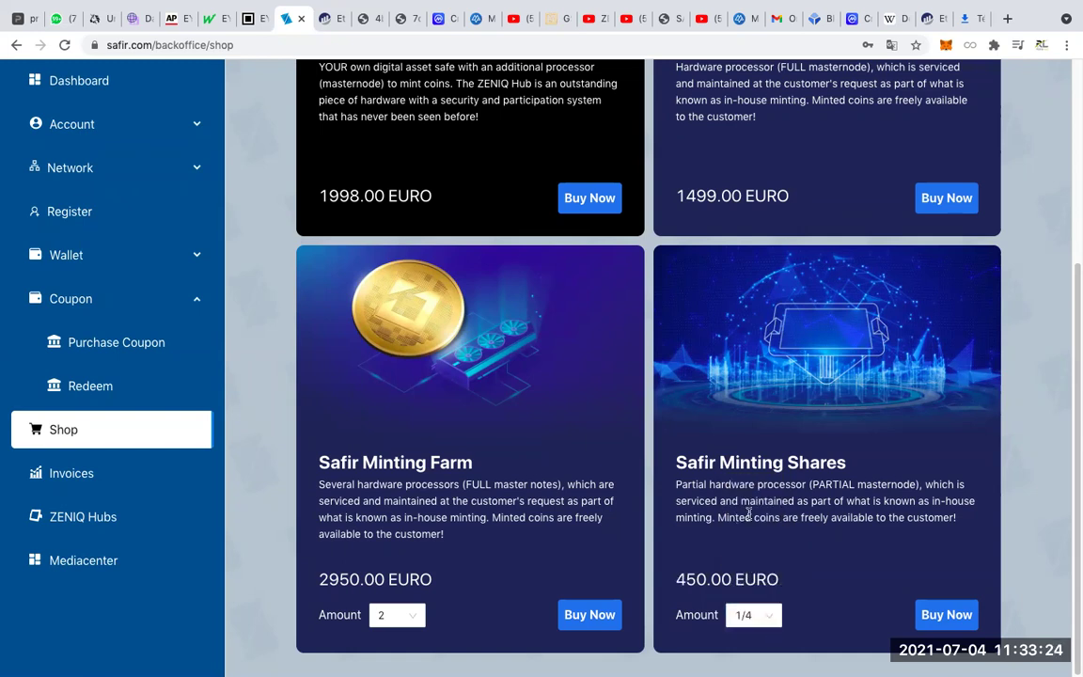
{"action": "left_click", "coordinate": [759, 616]}
{"action": "left_click", "coordinate": [741, 489]}
{"action": "scroll", "coordinate": [165, 318], "scroll_direction": "up", "scroll_amount": 3}
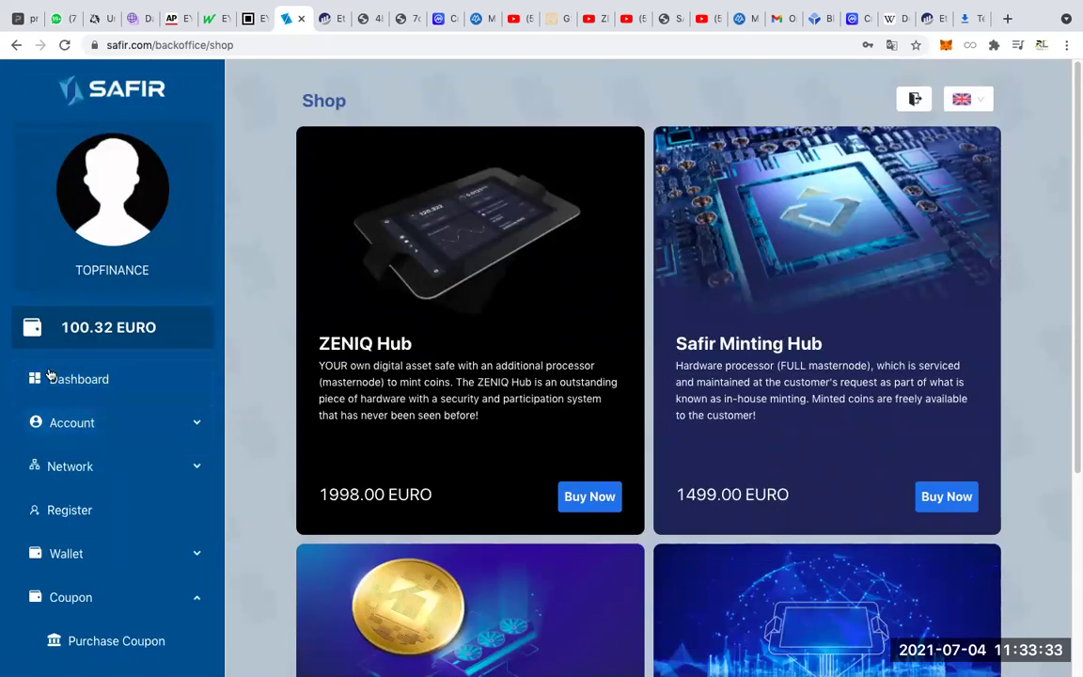
Return to the Dashboard and highlight the 186.91740892 ZENIQ Coins balance.
{"action": "left_click", "coordinate": [92, 379]}
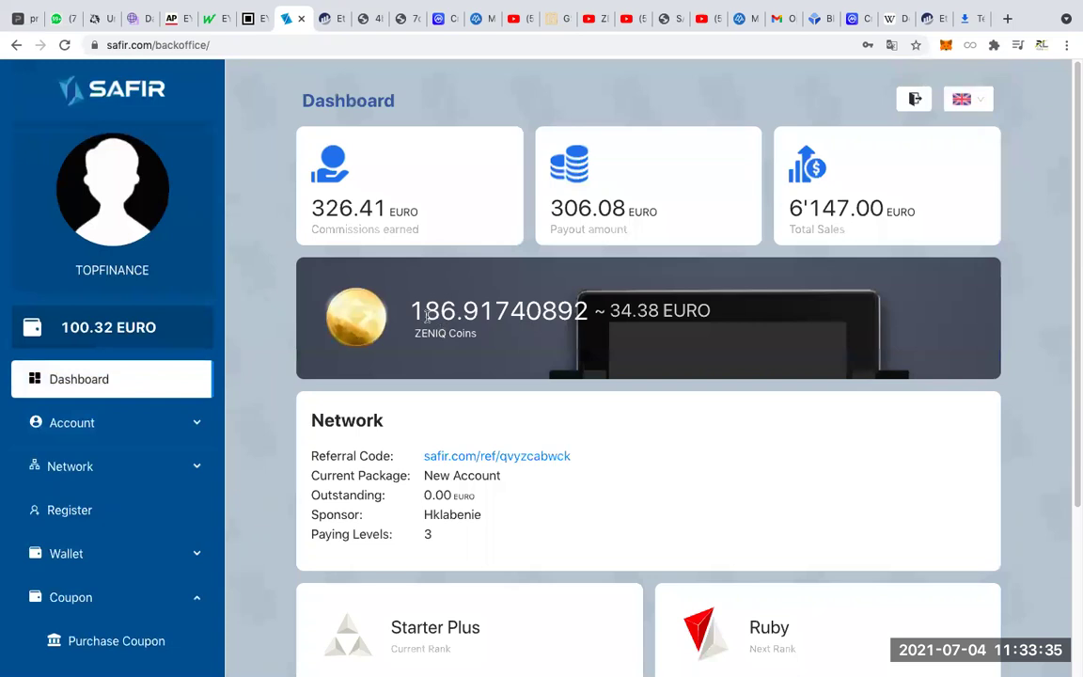
{"action": "left_click_drag", "start_coordinate": [411, 312], "coordinate": [630, 310]}
{"action": "left_click_drag", "start_coordinate": [409, 331], "coordinate": [488, 337]}
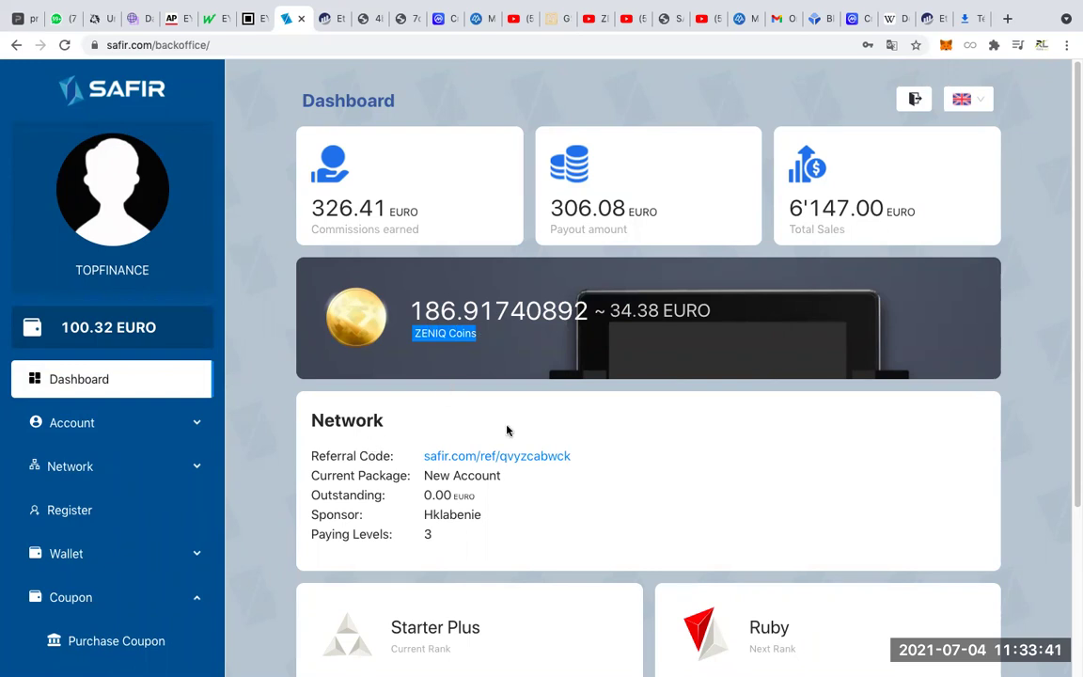
{"action": "scroll", "coordinate": [441, 459], "scroll_direction": "down", "scroll_amount": 5}
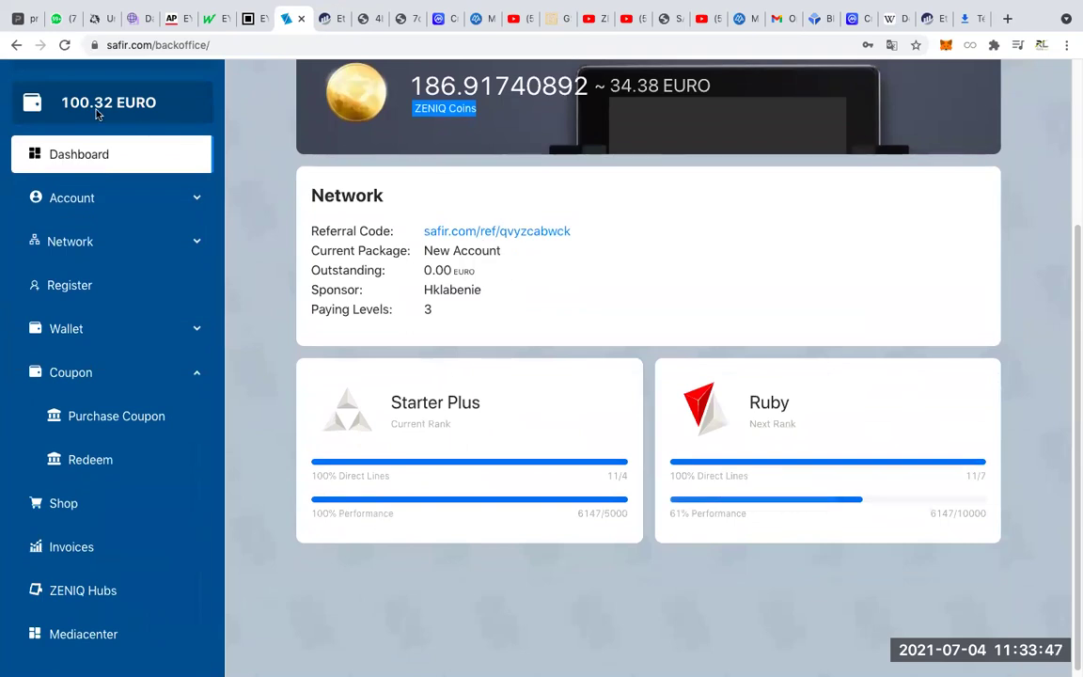
Exit and re-enter full screen, then reselect the ZENIQ balance and its EURO value.
{"action": "mouse_move", "coordinate": [57, 4]}
{"action": "left_click", "coordinate": [43, 24]}
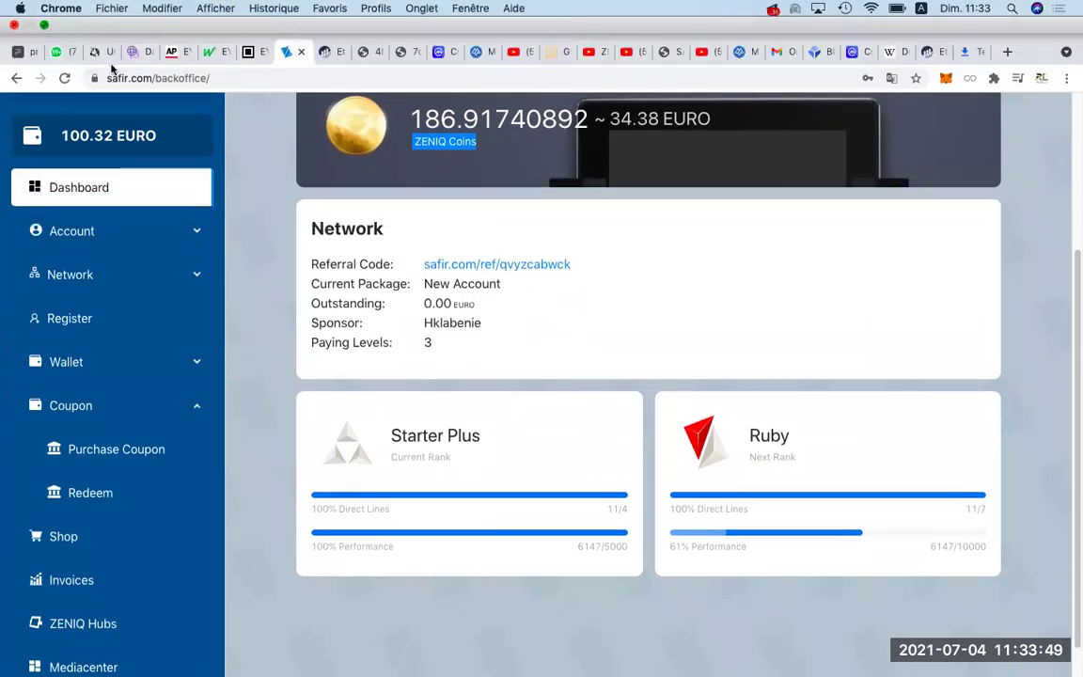
{"action": "left_click", "coordinate": [41, 40]}
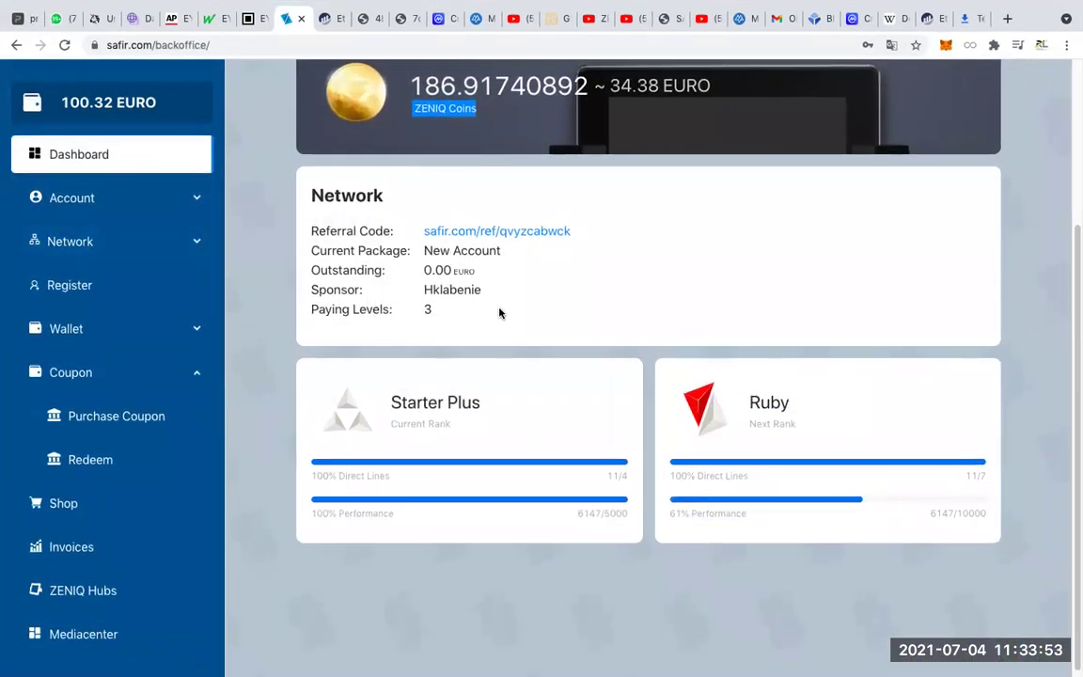
{"action": "scroll", "coordinate": [427, 244], "scroll_direction": "down", "scroll_amount": 1}
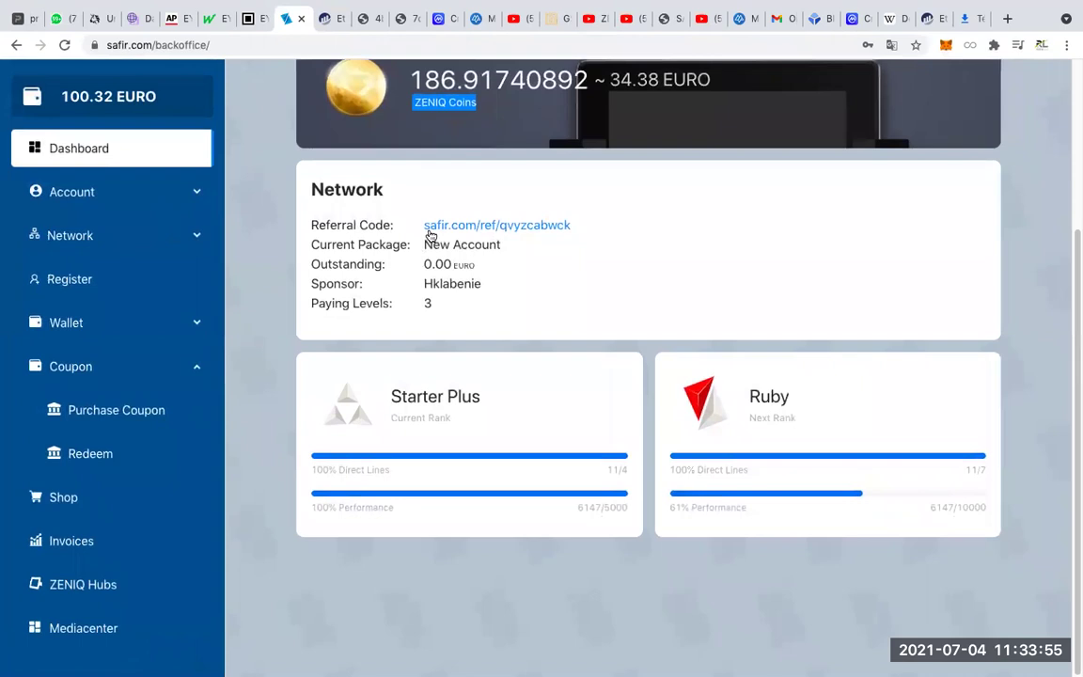
{"action": "scroll", "coordinate": [430, 240], "scroll_direction": "up", "scroll_amount": 3}
{"action": "left_click_drag", "start_coordinate": [493, 335], "coordinate": [410, 322]}
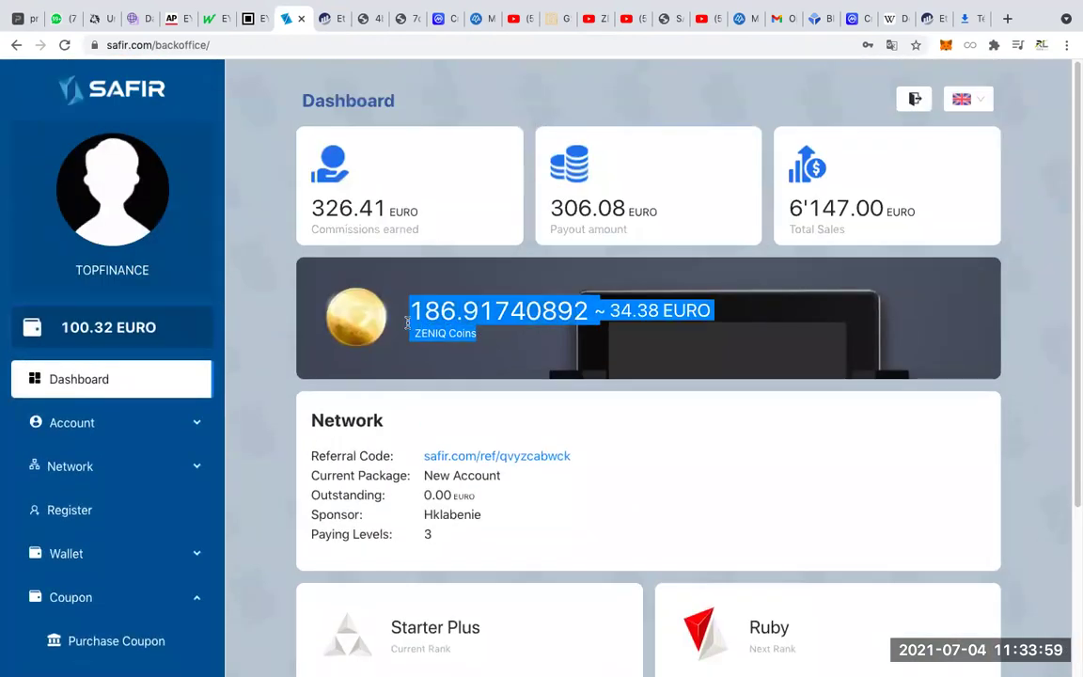
{"action": "left_click", "coordinate": [526, 350]}
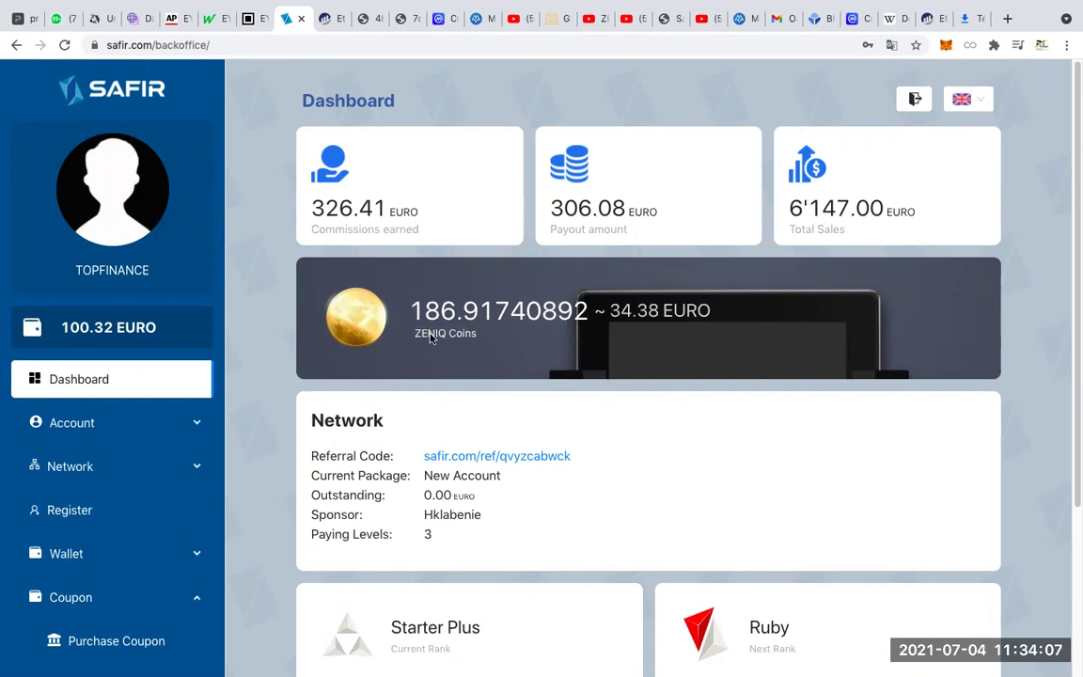
{"action": "scroll", "coordinate": [429, 338], "scroll_direction": "down", "scroll_amount": 3}
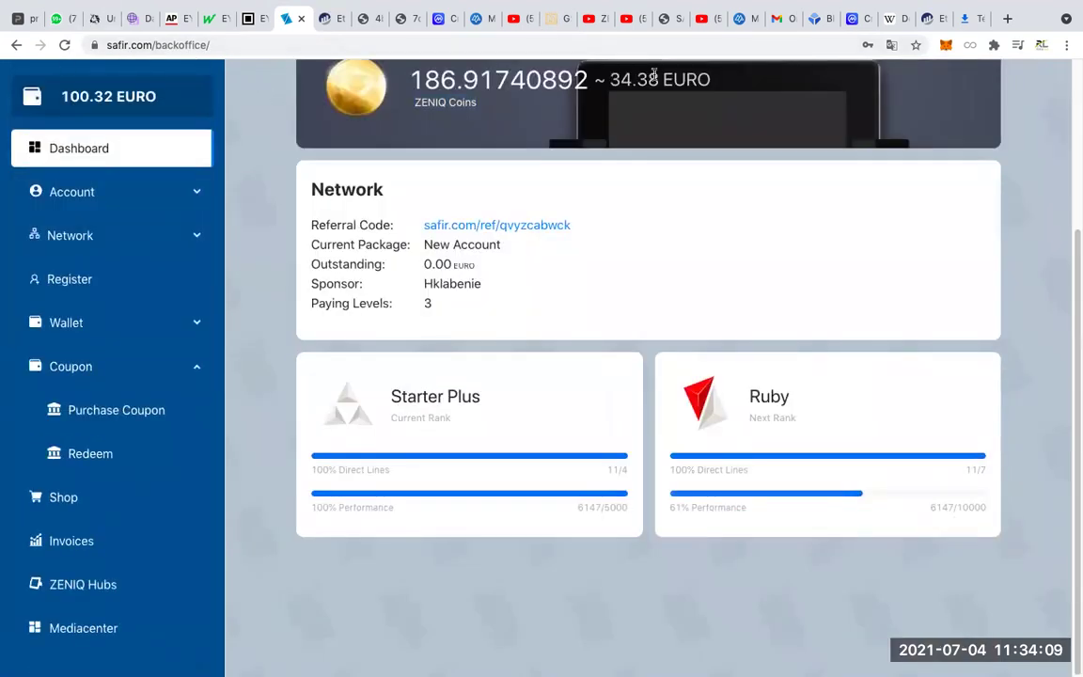
{"action": "scroll", "coordinate": [592, 270], "scroll_direction": "up", "scroll_amount": 3}
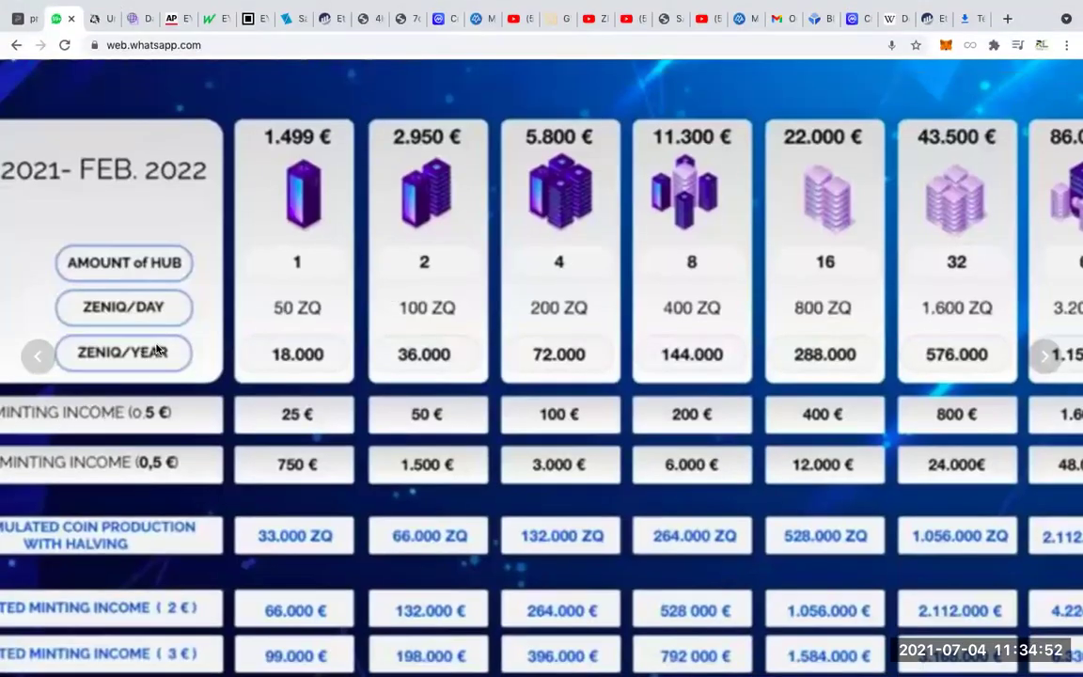
Zoom in and out on the ZENIQ COIN PRODUCTION table to read hub prices and yields.
{"action": "left_click", "coordinate": [156, 345]}
{"action": "left_click", "coordinate": [282, 341]}
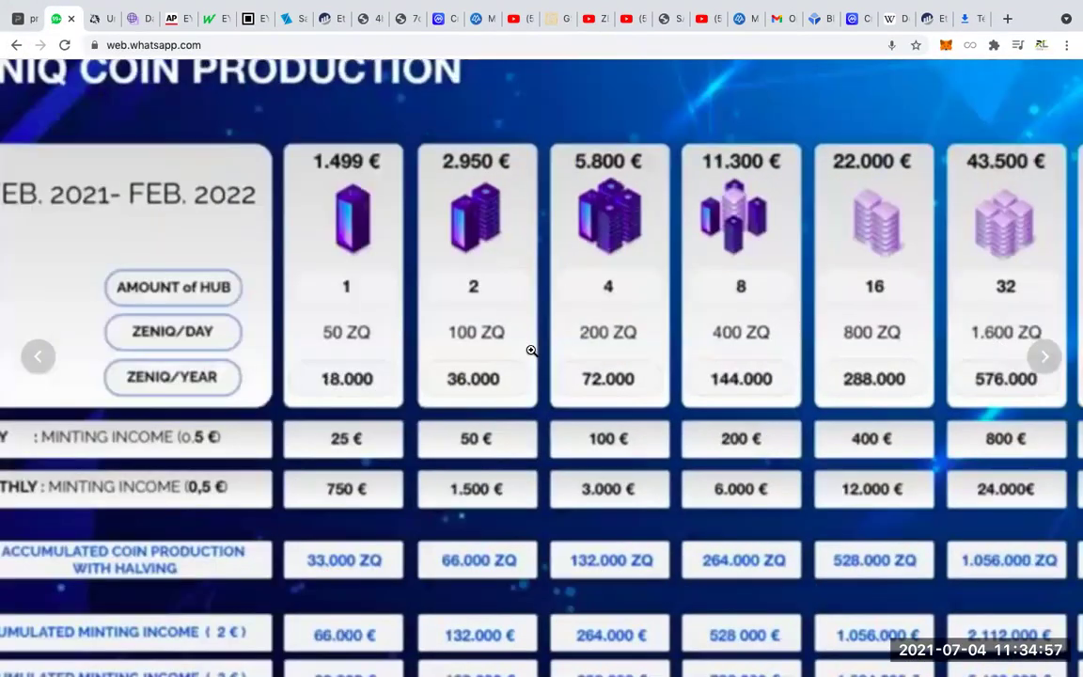
{"action": "left_click", "coordinate": [525, 348]}
{"action": "left_click", "coordinate": [523, 347]}
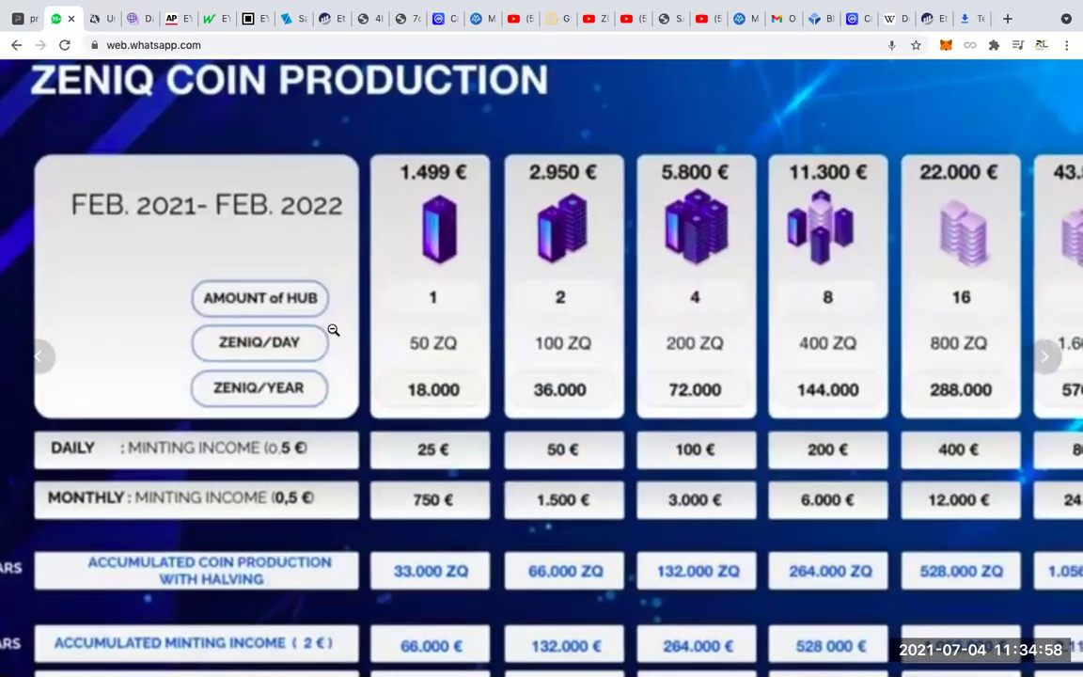
{"action": "left_click", "coordinate": [241, 280]}
{"action": "left_click", "coordinate": [249, 266]}
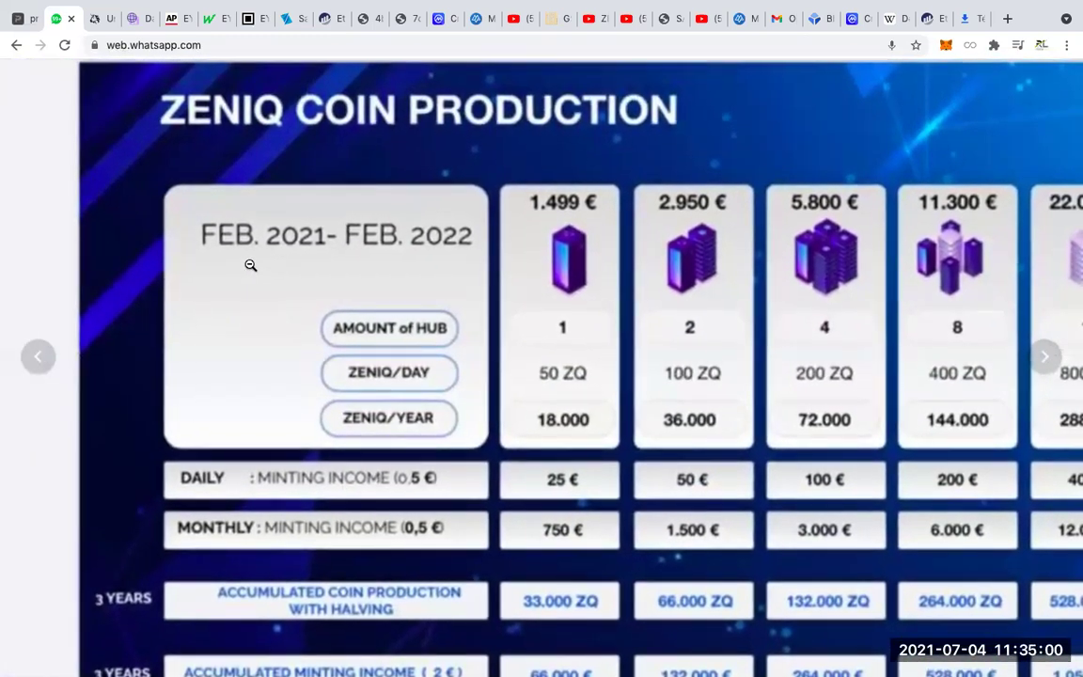